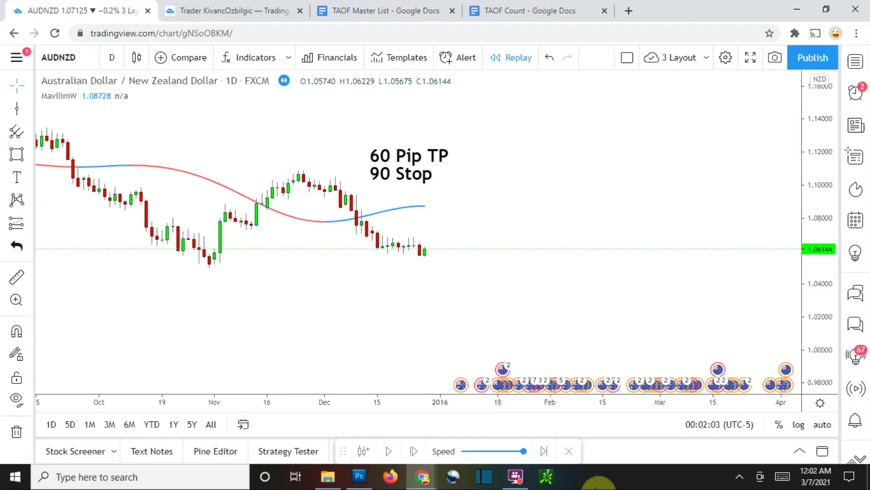
# Step: Switch to the TAOF Count Google Doc tallying 261 indicators tested and 103 winners
pyautogui.click(514, 18)
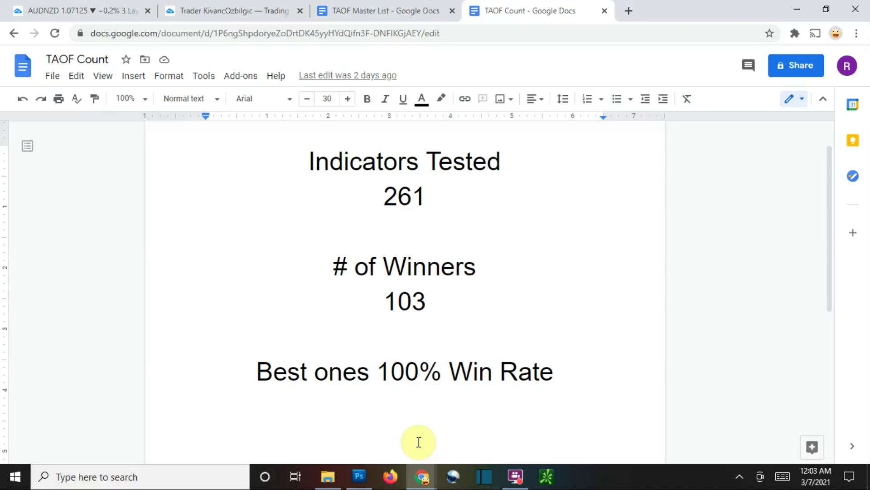
# Step: Return to the AUDNZD chart and review the September–November 2015 candles, then recent ones
pyautogui.click(56, 12)
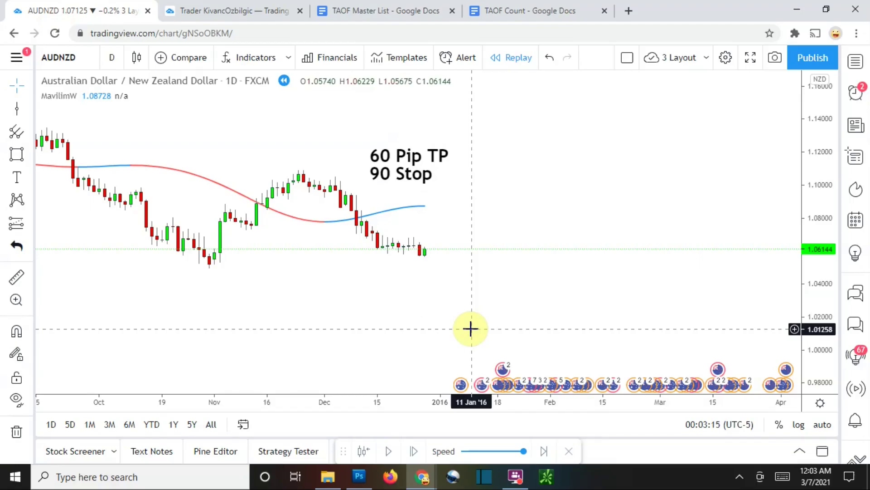
pyautogui.moveTo(256, 301); pyautogui.dragTo(382, 342)
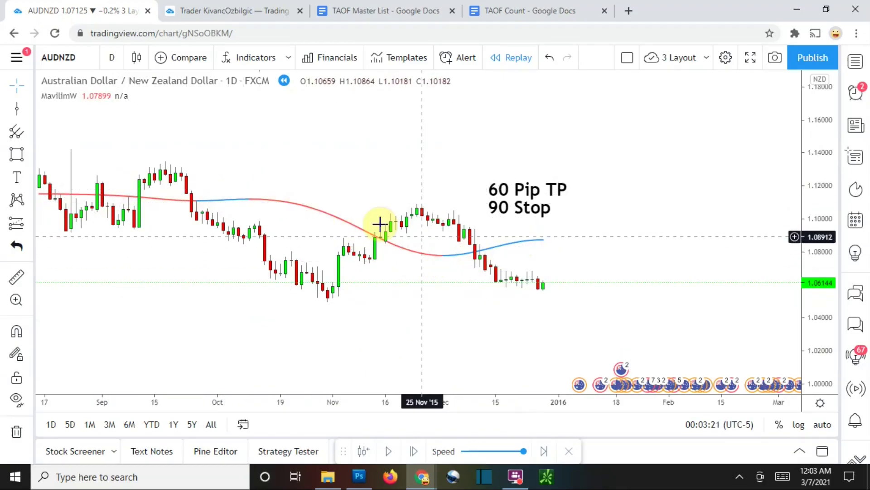
pyautogui.moveTo(628, 354); pyautogui.dragTo(562, 347)
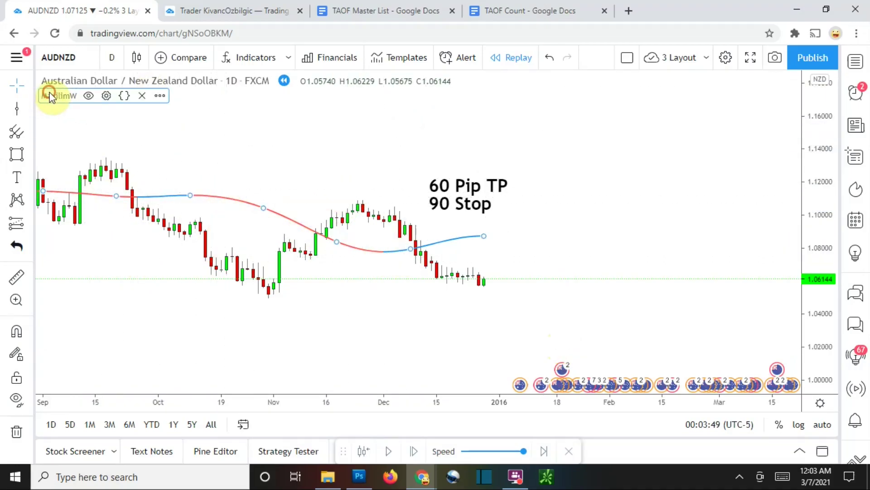
# Step: Make MavilimW's Color 1 line solid red and set both Color 0 and Color 1 thickness to 3
pyautogui.click(106, 96)
pyautogui.click(383, 200)
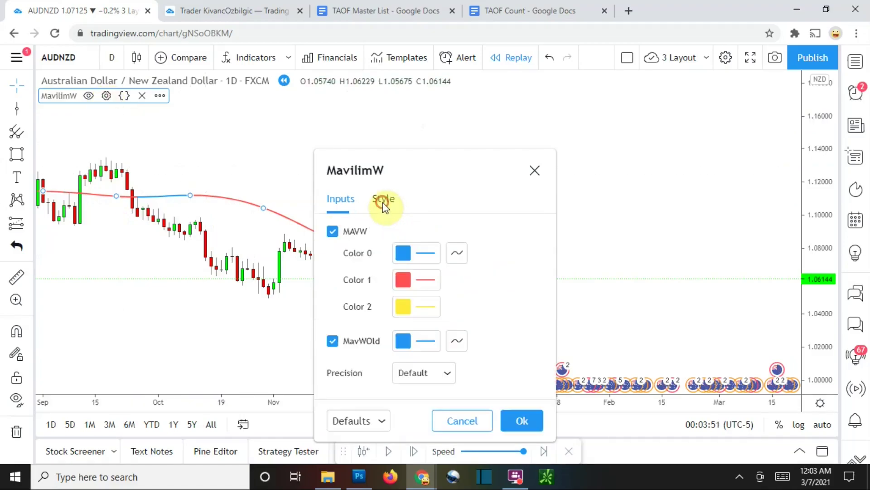
pyautogui.click(404, 278)
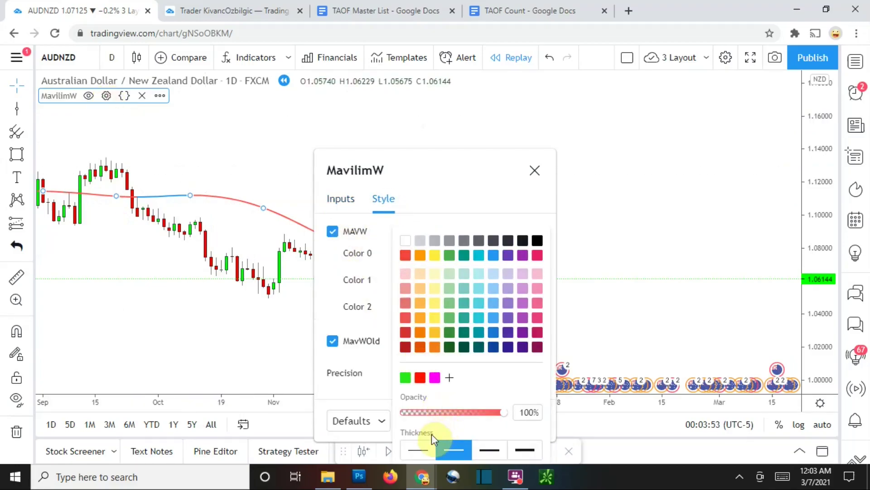
pyautogui.click(420, 378)
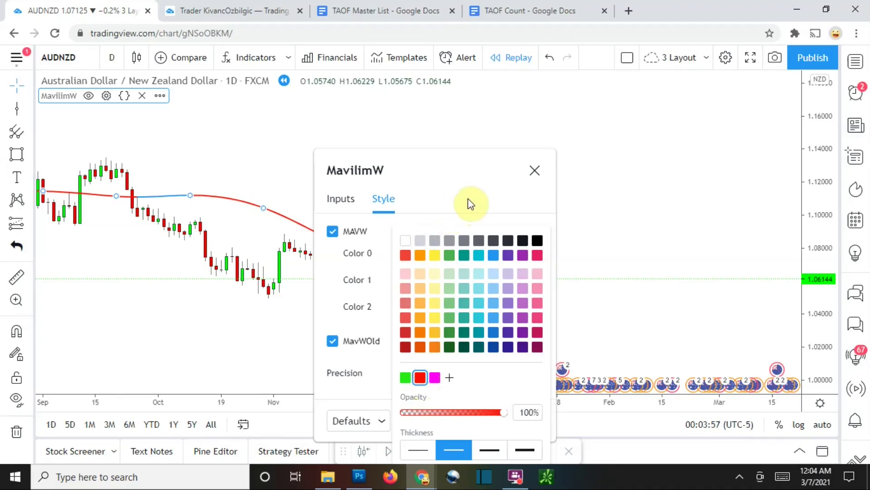
pyautogui.click(490, 451)
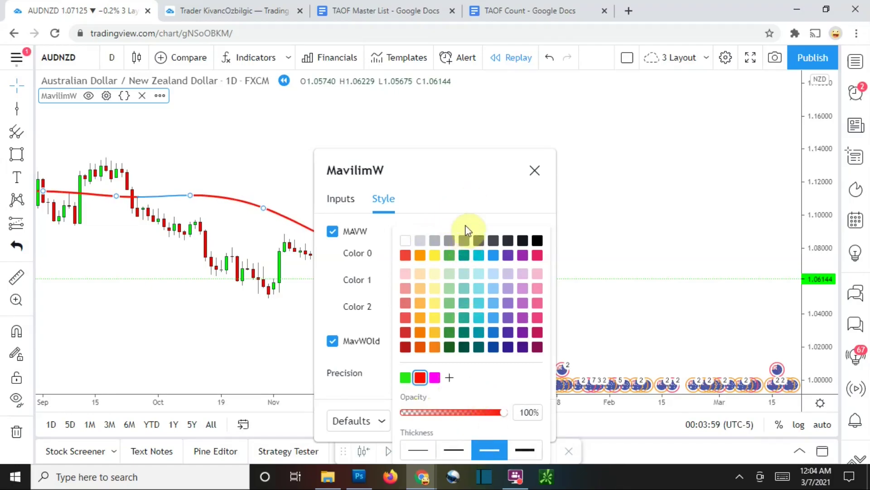
pyautogui.click(453, 200)
pyautogui.click(406, 249)
pyautogui.click(493, 451)
pyautogui.click(460, 204)
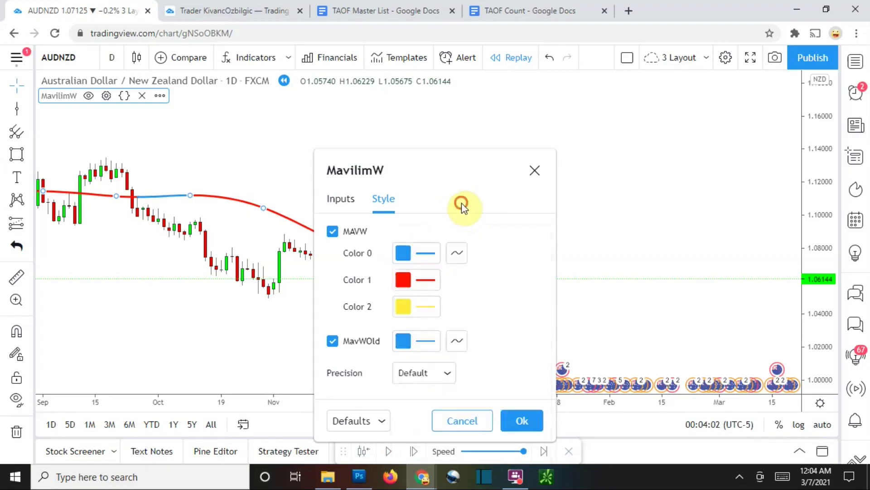
pyautogui.click(526, 421)
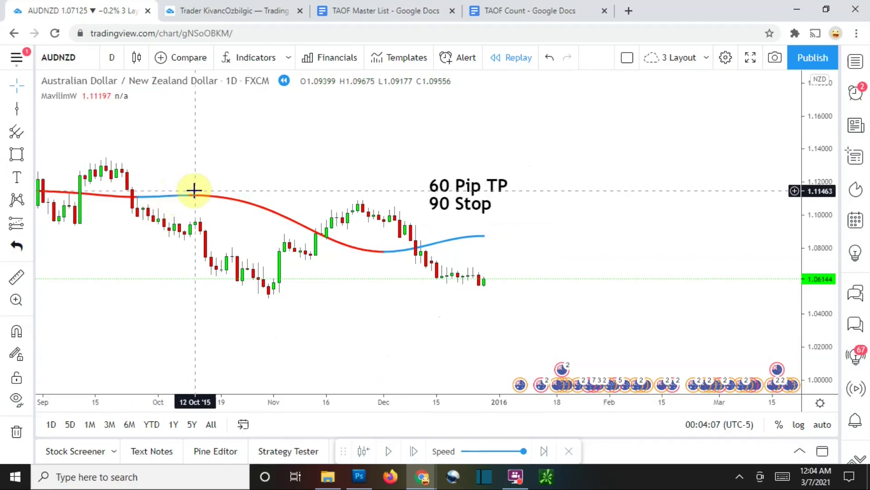
# Step: Reposition the chart and advance the replay six bars into late January 2016
pyautogui.moveTo(406, 320); pyautogui.dragTo(371, 294)
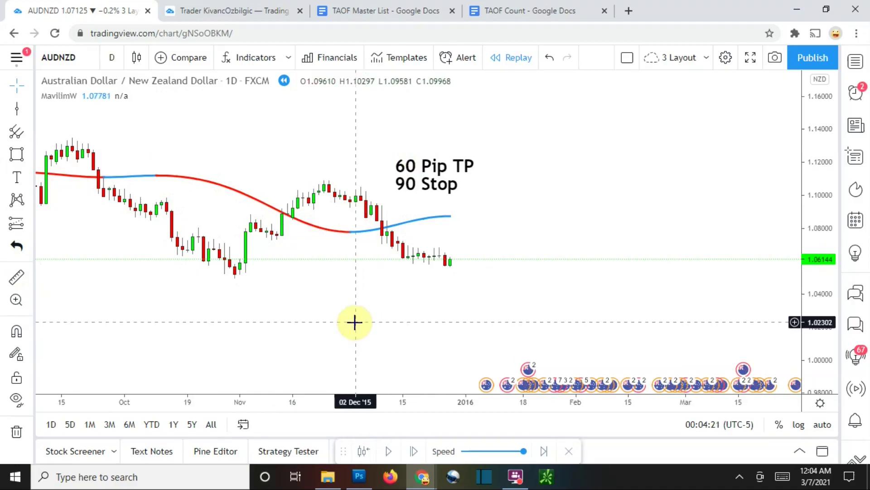
pyautogui.moveTo(480, 317); pyautogui.dragTo(462, 316)
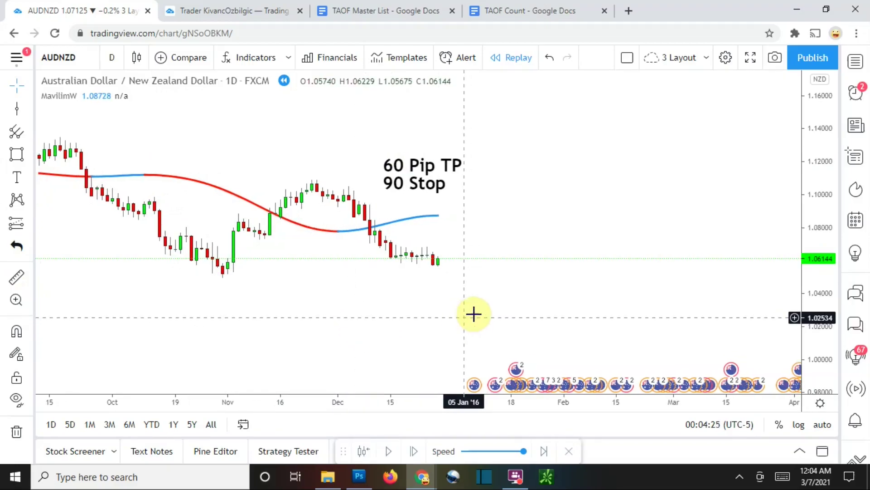
pyautogui.moveTo(467, 301); pyautogui.dragTo(445, 307)
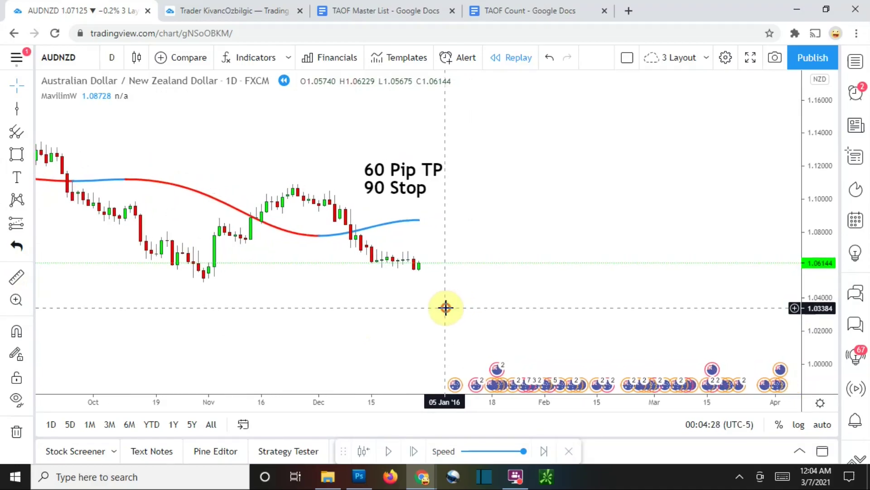
pyautogui.click(414, 451)
pyautogui.click(414, 451)
pyautogui.click(414, 451)
pyautogui.click(414, 451)
pyautogui.click(414, 451)
pyautogui.click(414, 451)
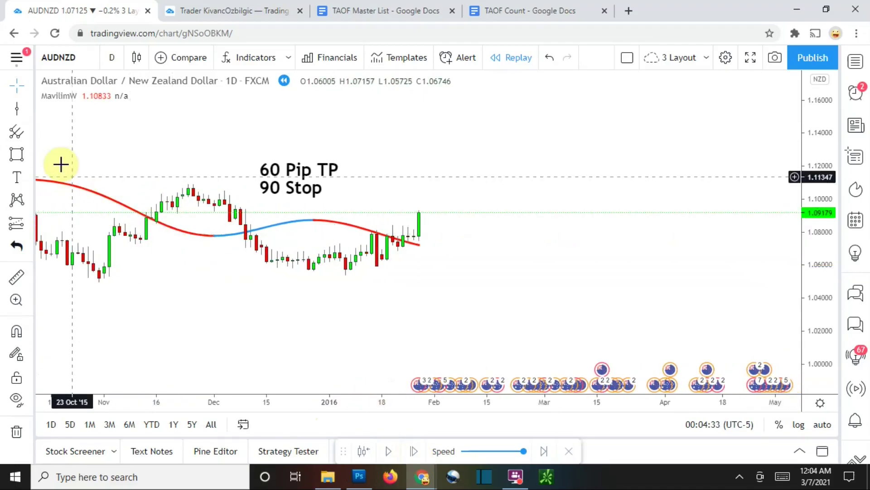
pyautogui.click(16, 109)
# Step: Place a vertical line at the 30 Dec '15 entry candle
pyautogui.click(319, 299)
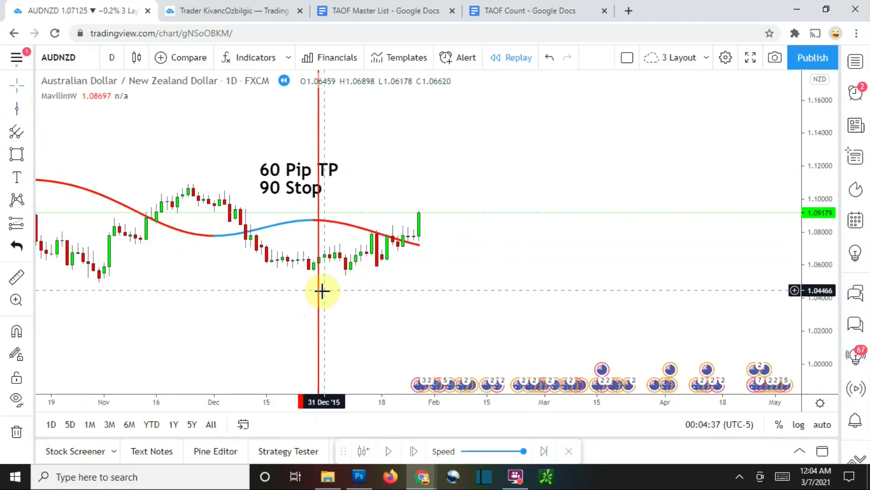
pyautogui.click(317, 267)
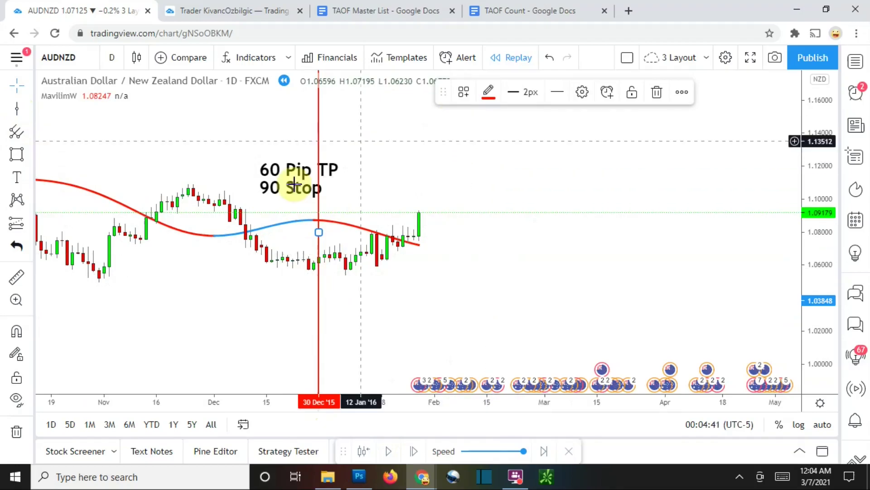
pyautogui.click(316, 263)
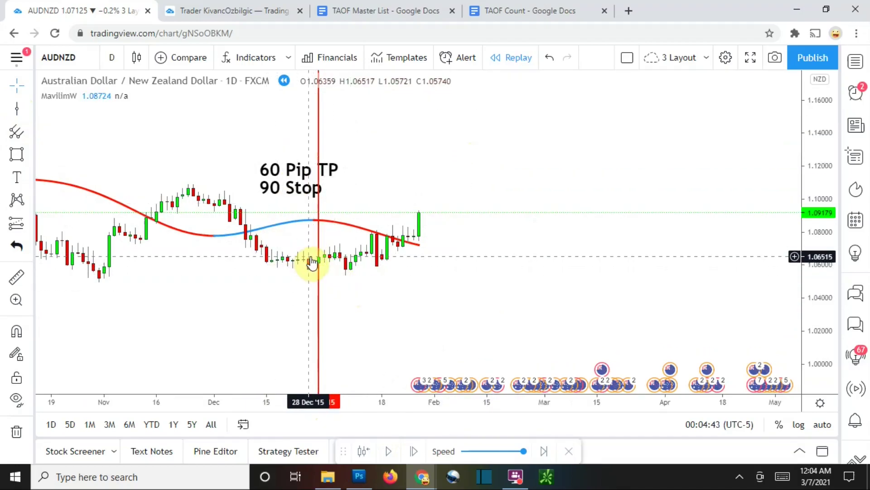
# Step: Measure the price move up from 1.06438 at the entry candle
pyautogui.click(17, 277)
pyautogui.click(309, 258)
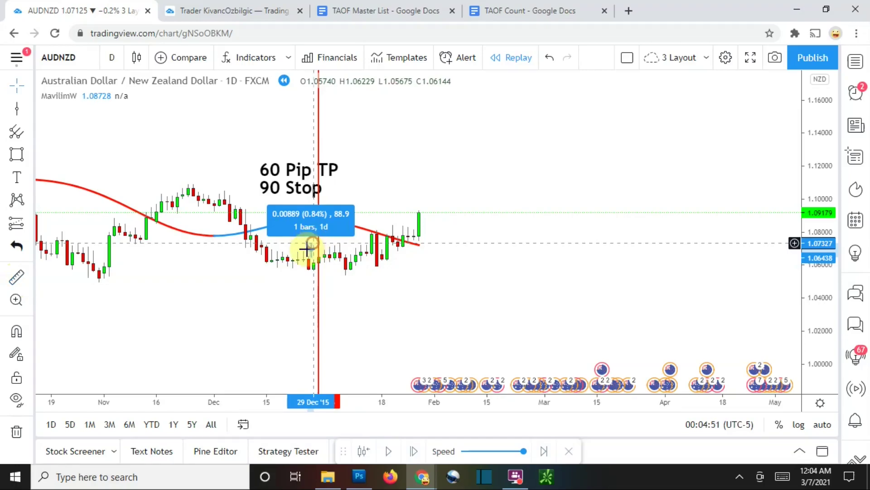
pyautogui.click(312, 244)
pyautogui.click(19, 279)
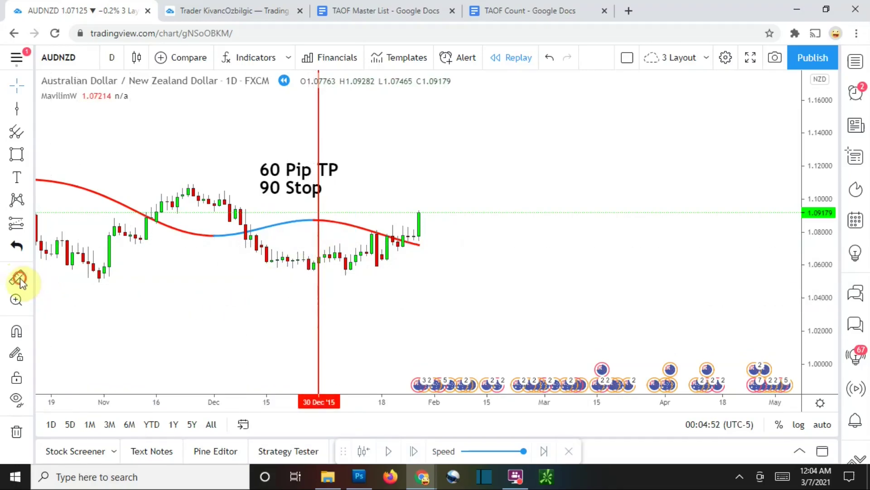
pyautogui.moveTo(311, 257)
pyautogui.mouseDown()
pyautogui.moveTo(308, 242)
pyautogui.moveTo(315, 270)
pyautogui.mouseUp()
pyautogui.click(307, 267)
pyautogui.click(368, 235)
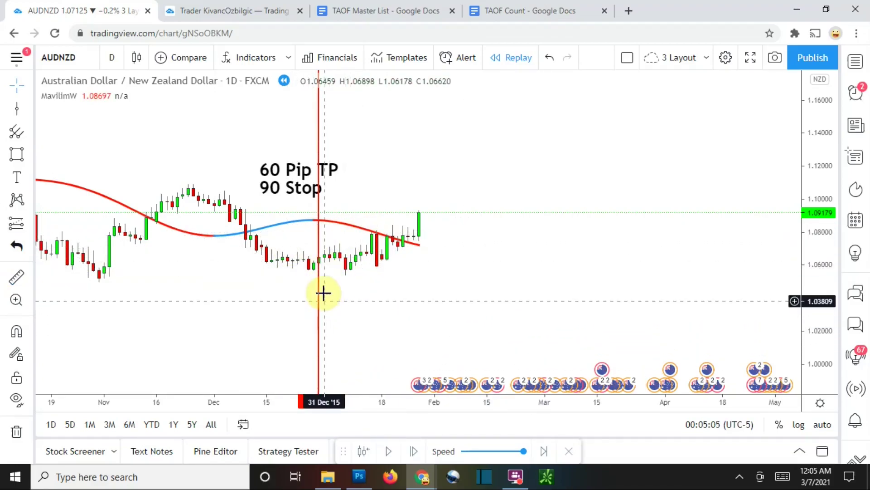
# Step: Turn the 30 Dec '15 vertical line green
pyautogui.click(320, 213)
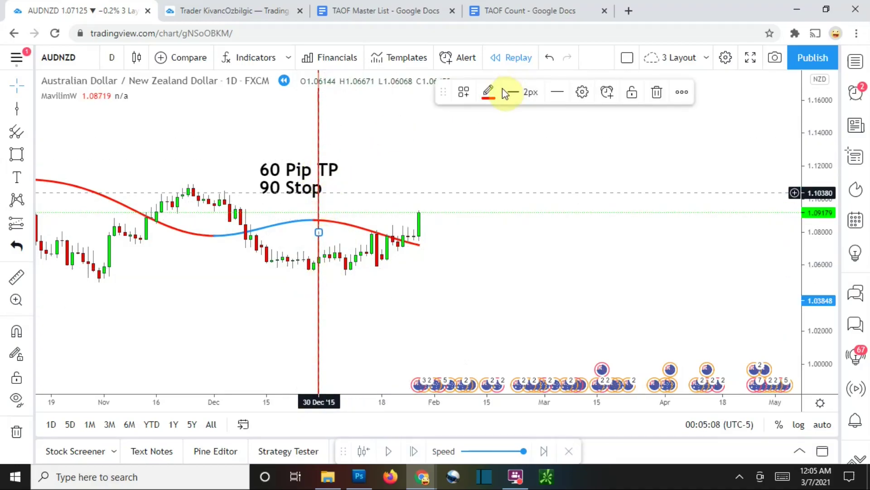
pyautogui.click(488, 91)
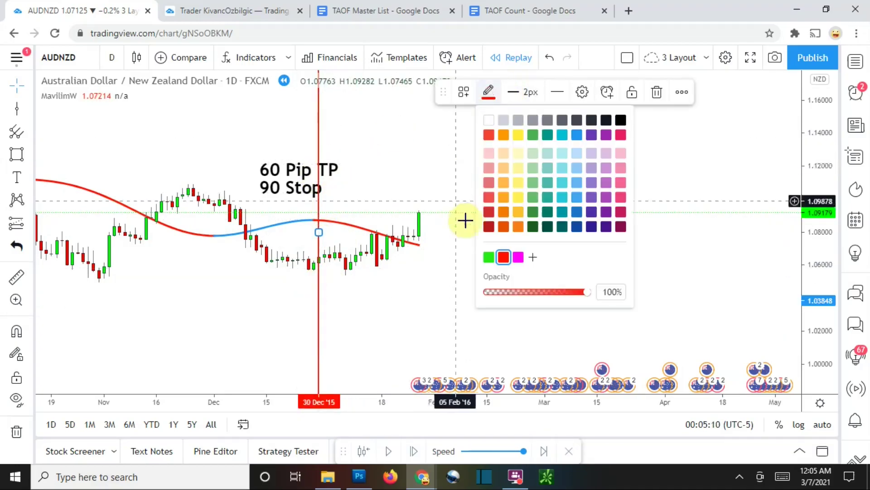
pyautogui.click(488, 258)
pyautogui.click(361, 208)
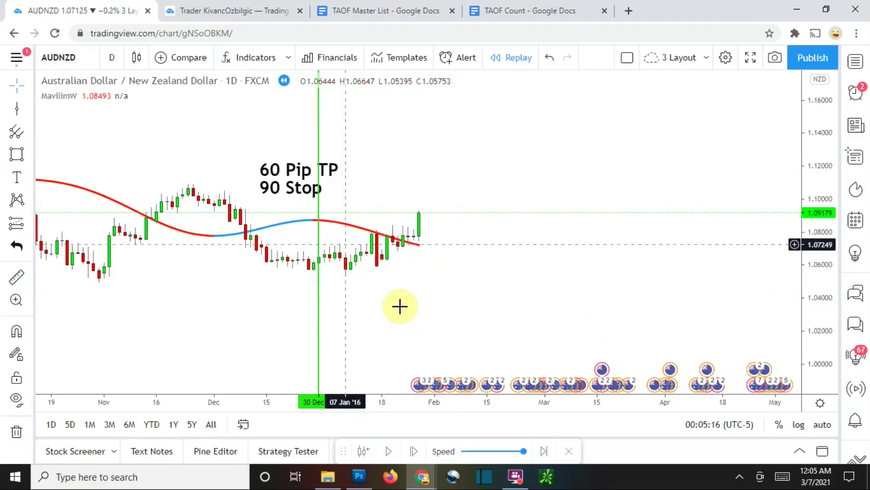
# Step: Advance the bar replay eleven bars forward
pyautogui.click(413, 455)
pyautogui.click(412, 453)
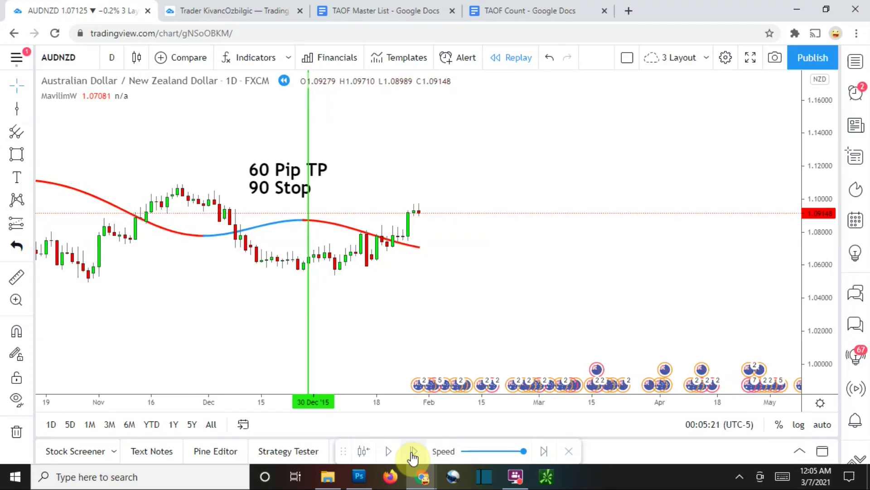
pyautogui.click(413, 453)
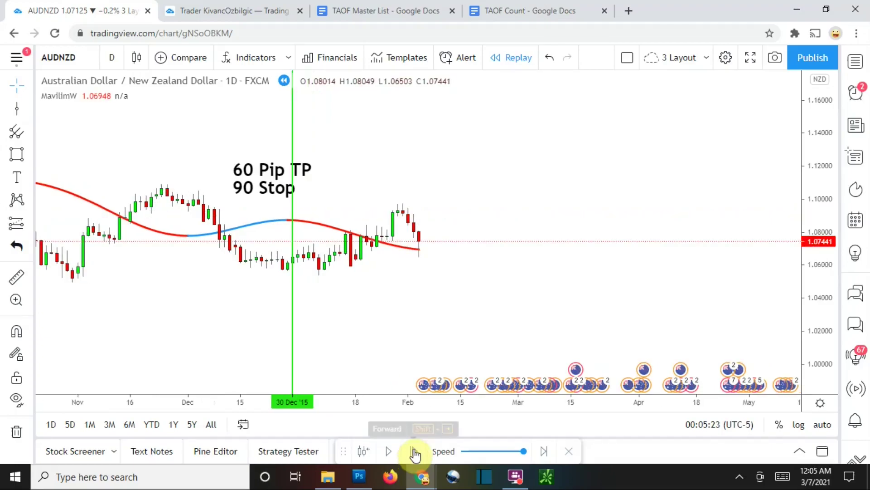
pyautogui.click(414, 452)
pyautogui.click(414, 452)
pyautogui.click(414, 452)
pyautogui.click(414, 452)
pyautogui.click(414, 452)
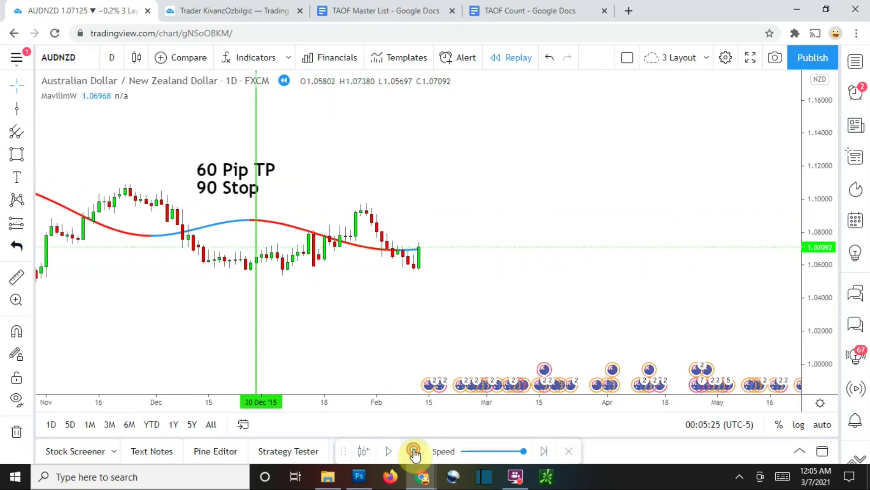
pyautogui.click(414, 452)
pyautogui.click(414, 452)
pyautogui.click(414, 452)
pyautogui.click(414, 452)
pyautogui.click(414, 451)
pyautogui.click(414, 452)
pyautogui.click(414, 452)
pyautogui.click(414, 452)
pyautogui.click(414, 452)
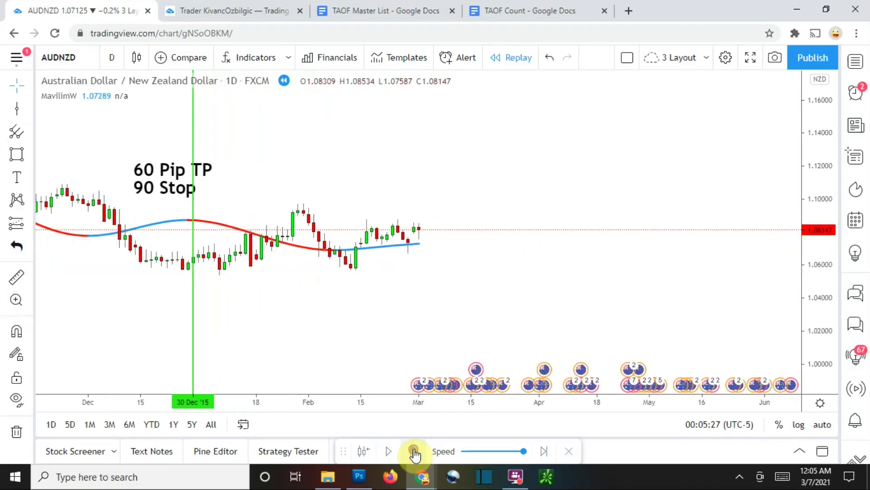
pyautogui.click(414, 452)
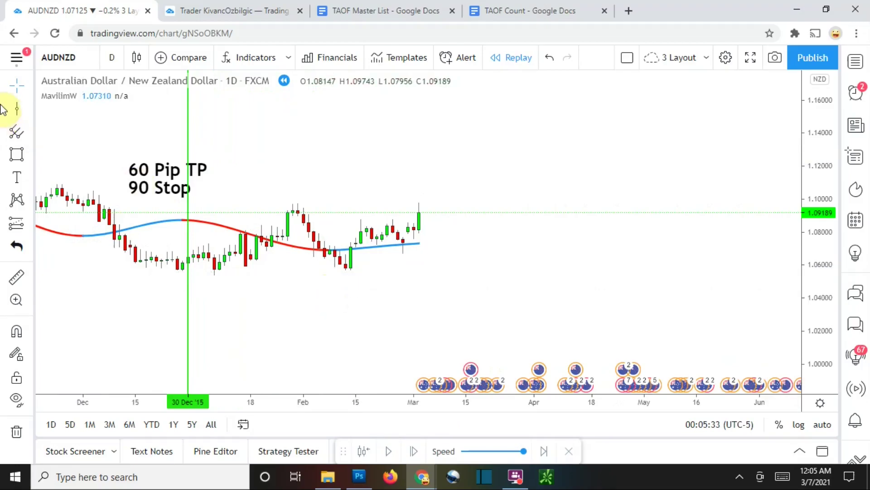
# Step: Place a vertical line on the 09 Feb '16 candle
pyautogui.click(15, 110)
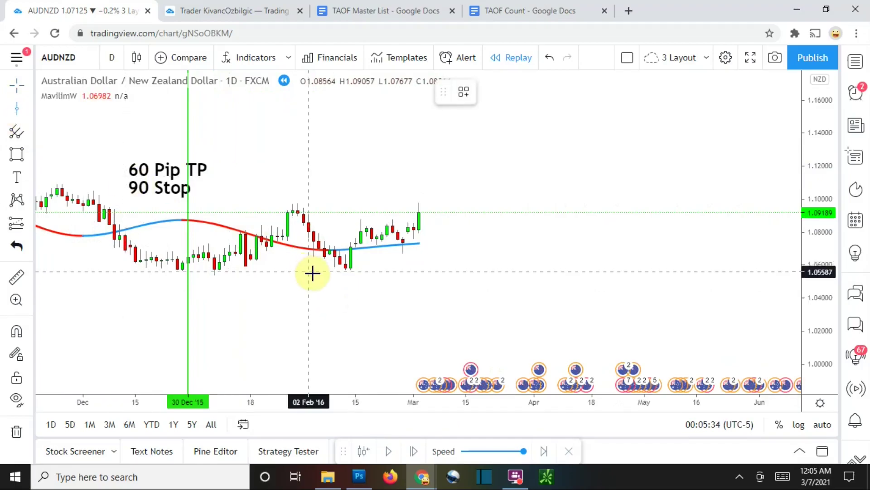
pyautogui.click(335, 293)
pyautogui.click(270, 291)
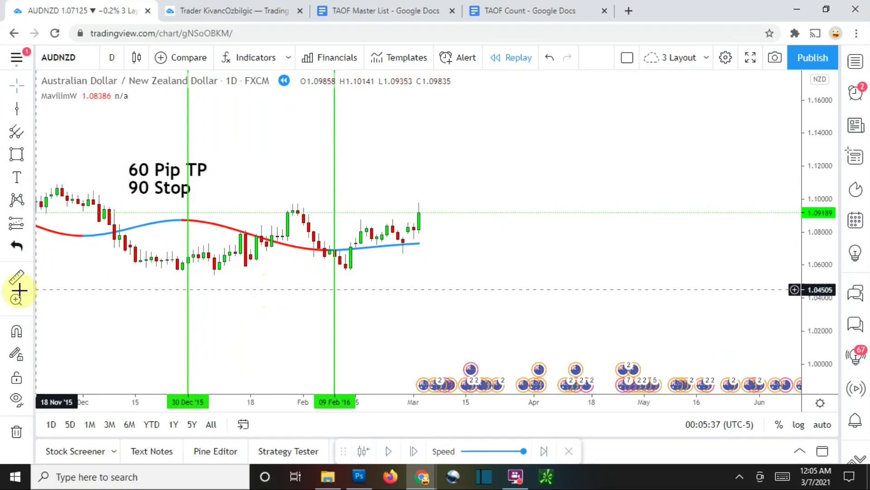
pyautogui.moveTo(334, 303)
pyautogui.mouseDown()
pyautogui.moveTo(301, 313)
pyautogui.moveTo(334, 295)
pyautogui.mouseUp()
pyautogui.click(328, 291)
pyautogui.moveTo(252, 299); pyautogui.dragTo(270, 305)
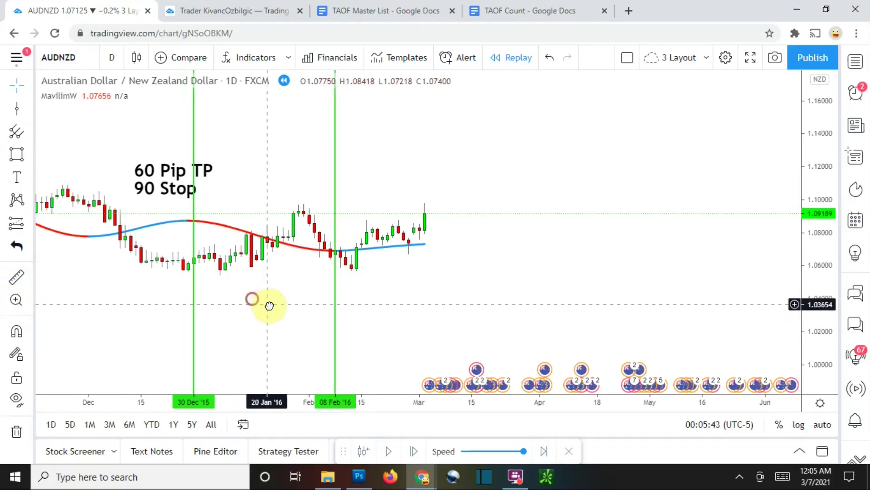
# Step: Measure the price drop from the 09 Feb '16 candle
pyautogui.click(17, 277)
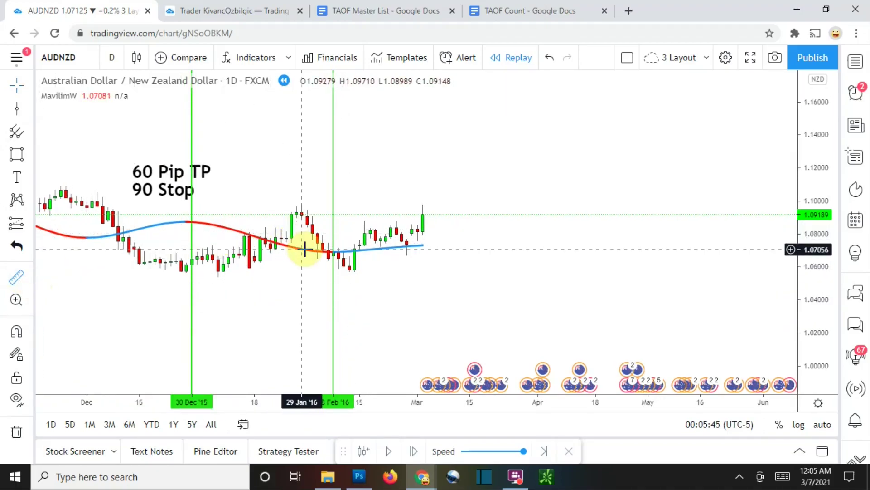
pyautogui.moveTo(312, 250); pyautogui.dragTo(312, 268)
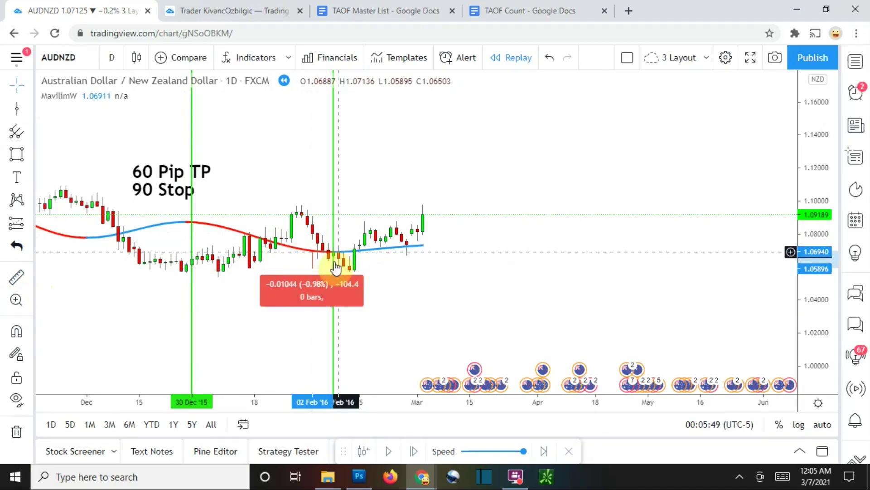
pyautogui.click(388, 305)
pyautogui.click(334, 284)
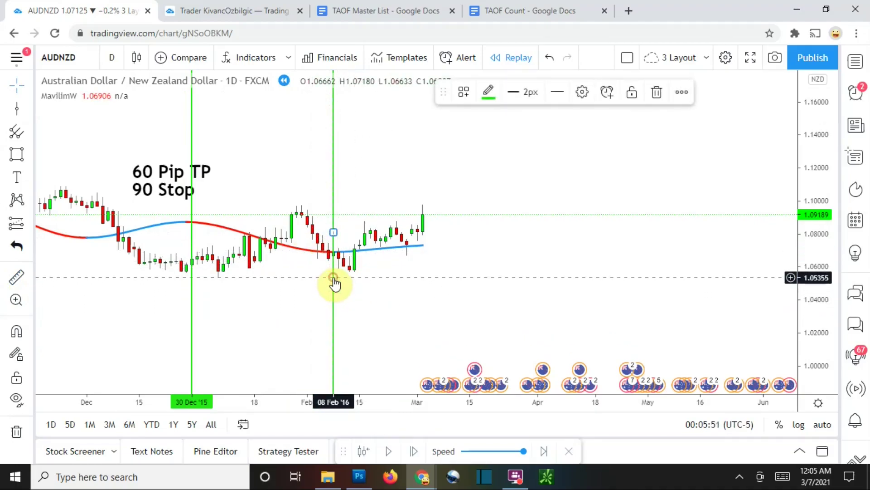
# Step: Recolour the 09 Feb '16 vertical line red
pyautogui.click(489, 91)
pyautogui.click(506, 258)
pyautogui.moveTo(368, 298)
pyautogui.mouseDown()
pyautogui.moveTo(324, 286)
pyautogui.moveTo(377, 293)
pyautogui.mouseUp()
pyautogui.click(334, 227)
pyautogui.click(368, 240)
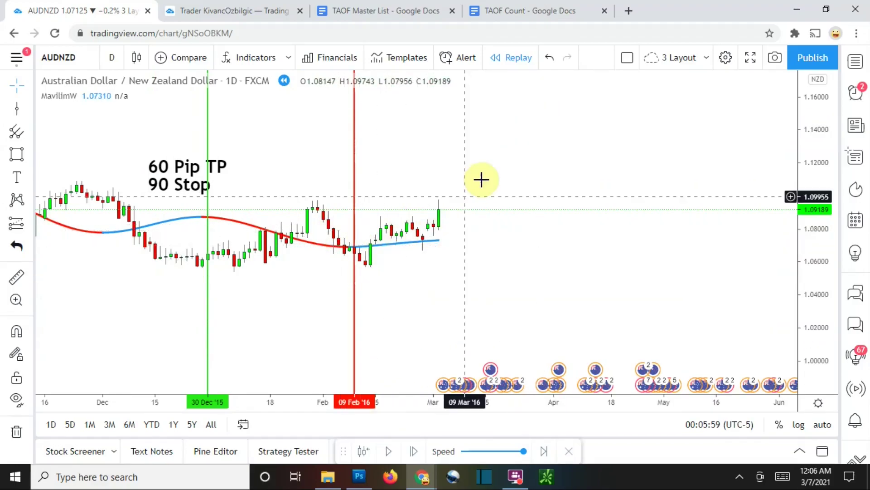
# Step: Advance the bar replay 21 bars forward
pyautogui.click(416, 452)
pyautogui.click(415, 452)
pyautogui.click(415, 452)
pyautogui.click(416, 452)
pyautogui.click(415, 452)
pyautogui.click(415, 452)
pyautogui.click(416, 452)
pyautogui.click(415, 452)
pyautogui.click(416, 452)
pyautogui.click(415, 452)
pyautogui.click(415, 452)
pyautogui.click(415, 452)
pyautogui.click(416, 452)
pyautogui.click(415, 452)
pyautogui.click(415, 452)
pyautogui.click(415, 452)
pyautogui.click(415, 452)
pyautogui.click(416, 452)
pyautogui.click(415, 452)
pyautogui.click(416, 452)
pyautogui.click(416, 452)
pyautogui.click(415, 452)
pyautogui.click(415, 452)
pyautogui.click(415, 452)
pyautogui.click(415, 452)
pyautogui.click(415, 452)
pyautogui.click(415, 452)
pyautogui.click(415, 452)
pyautogui.click(415, 452)
pyautogui.click(415, 452)
pyautogui.click(415, 452)
pyautogui.click(416, 452)
pyautogui.click(415, 452)
pyautogui.click(415, 452)
pyautogui.click(415, 452)
pyautogui.click(415, 452)
pyautogui.click(416, 452)
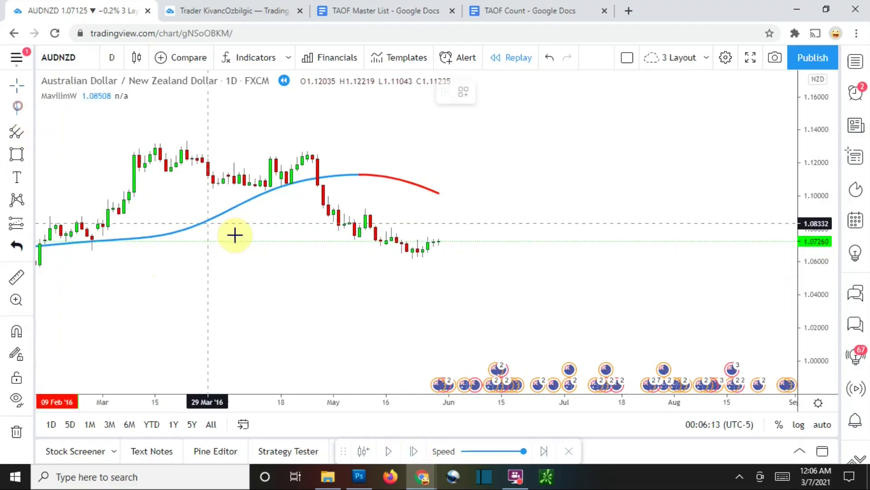
# Step: Add a green vertical line at 10 May '16
pyautogui.click(365, 269)
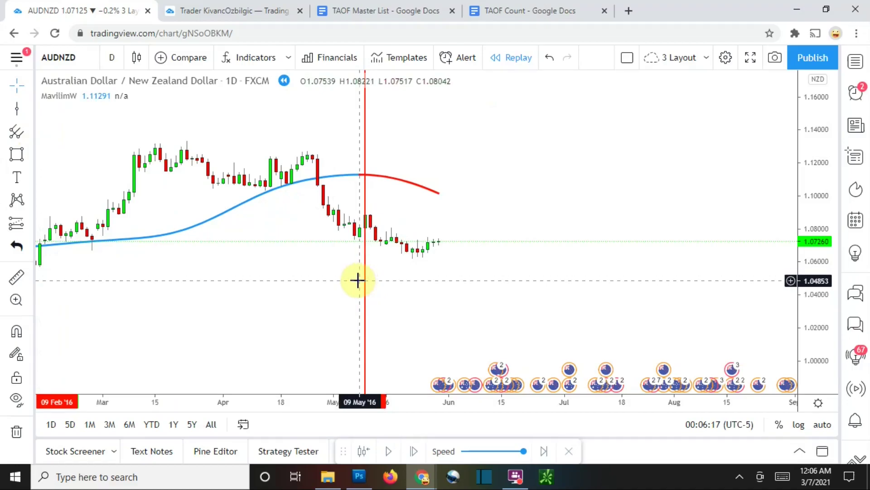
pyautogui.click(365, 276)
pyautogui.click(487, 95)
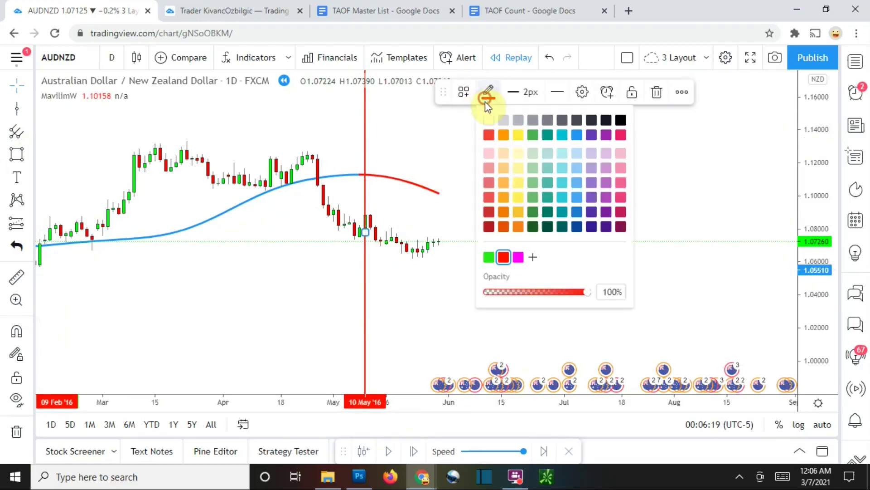
pyautogui.click(492, 258)
pyautogui.click(358, 230)
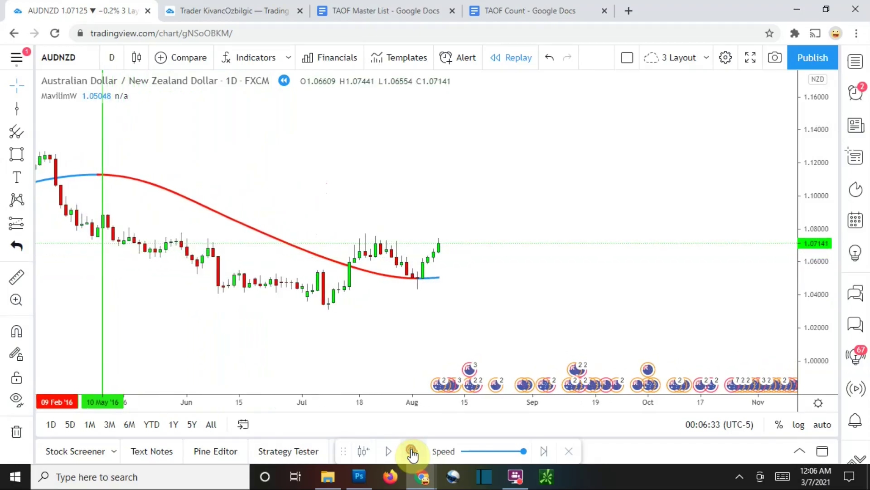
# Step: Pause the replay and mark 03 Aug '16 with a vertical line
pyautogui.click(411, 451)
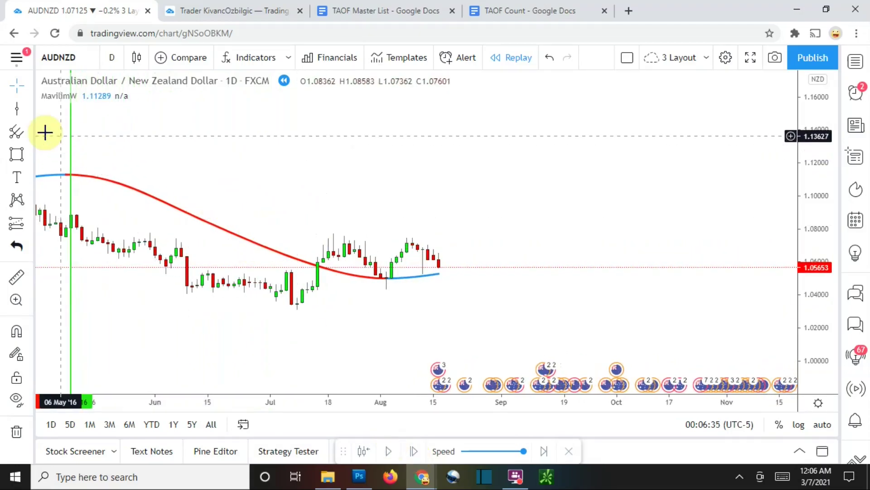
pyautogui.click(20, 109)
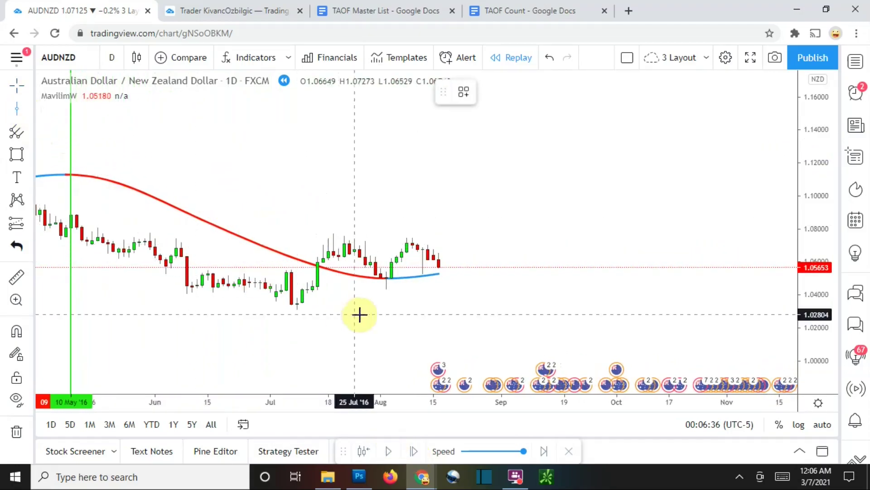
pyautogui.click(390, 314)
pyautogui.moveTo(464, 331); pyautogui.dragTo(470, 304)
pyautogui.scroll(-3, 461, 302)
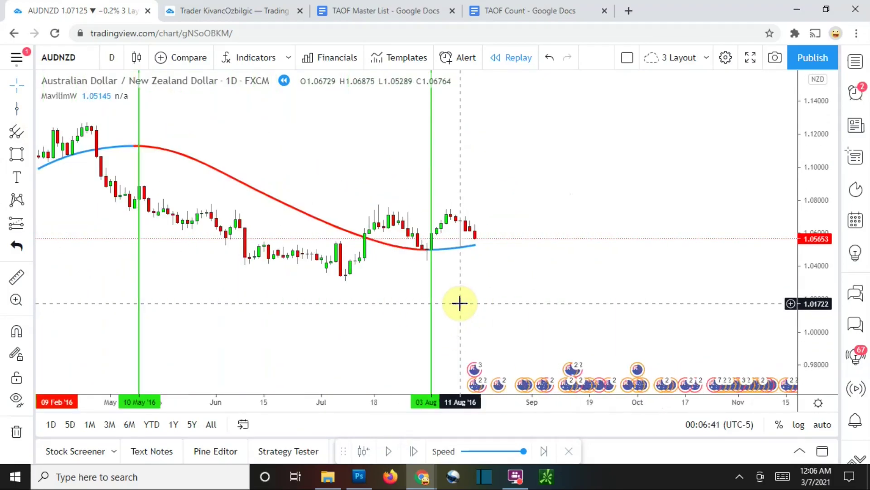
pyautogui.scroll(2, 461, 303)
pyautogui.moveTo(458, 303); pyautogui.dragTo(456, 308)
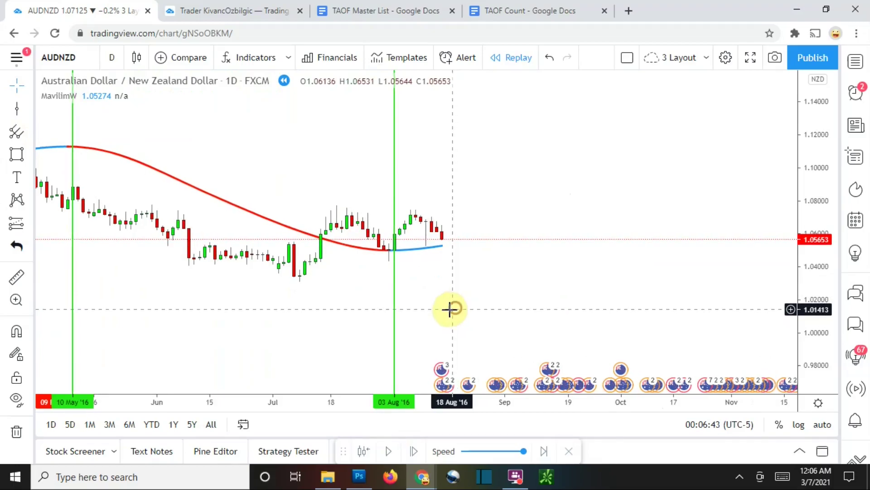
# Step: Advance the bar replay eight bars forward
pyautogui.click(412, 451)
pyautogui.click(412, 451)
pyautogui.click(412, 451)
pyautogui.click(413, 451)
pyautogui.click(410, 451)
pyautogui.click(411, 451)
pyautogui.click(411, 451)
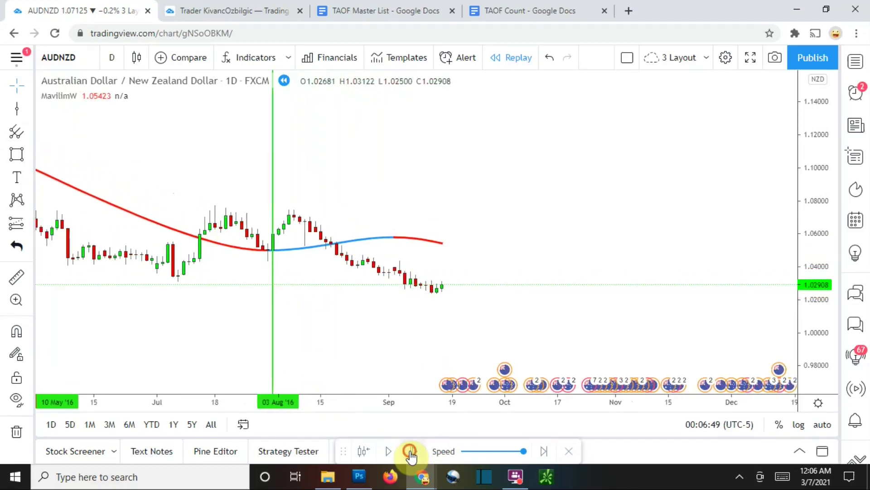
pyautogui.click(410, 451)
# Step: Mark 06 Sep '16 with a vertical line and adjust the price scale
pyautogui.click(18, 110)
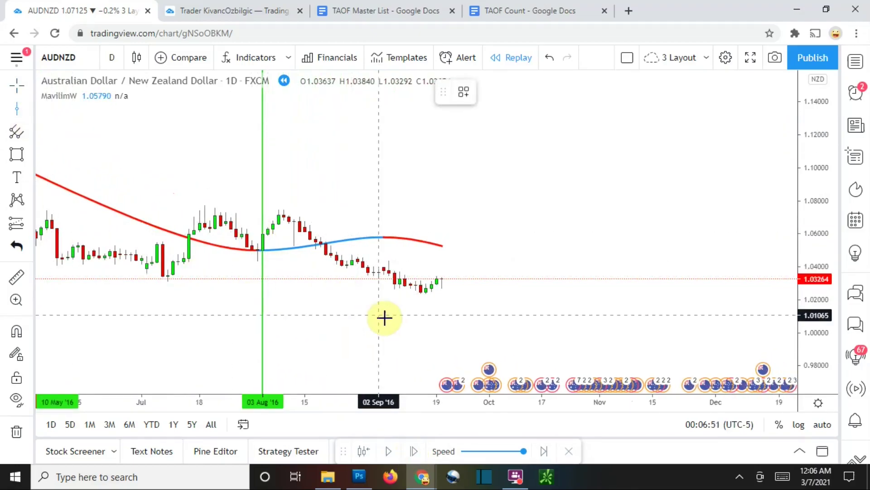
pyautogui.click(387, 319)
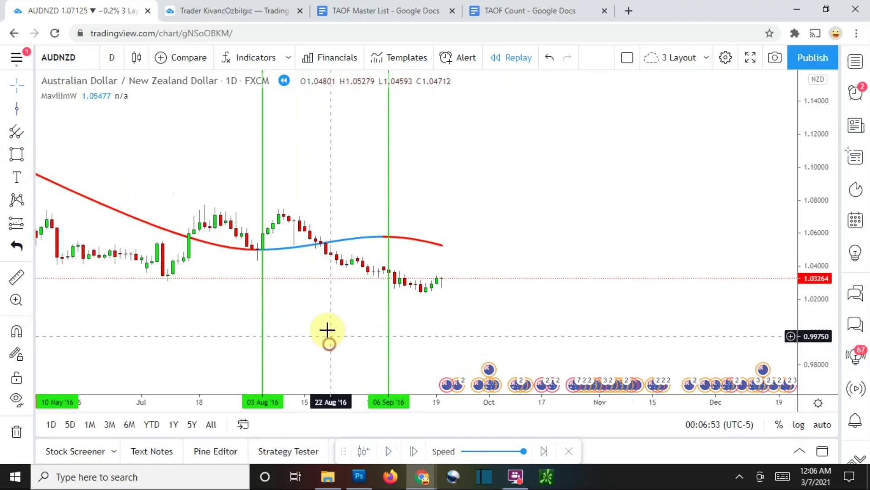
pyautogui.moveTo(327, 334); pyautogui.dragTo(326, 324)
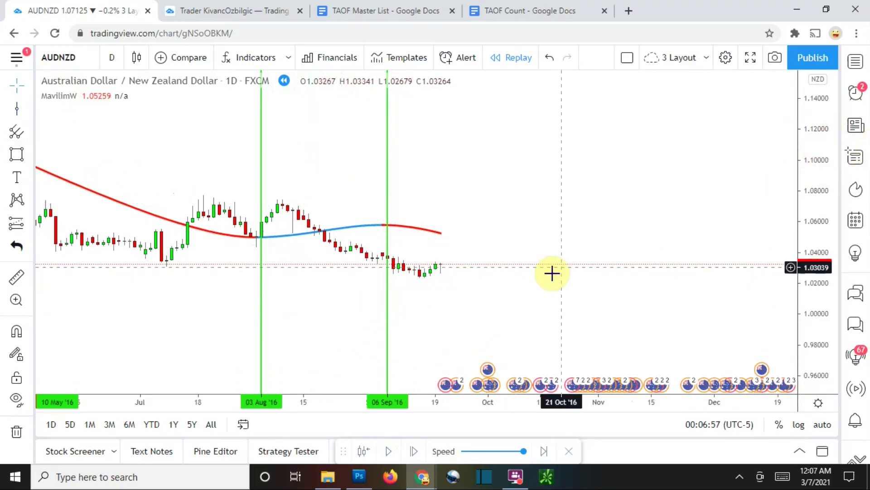
pyautogui.moveTo(824, 300); pyautogui.dragTo(824, 301)
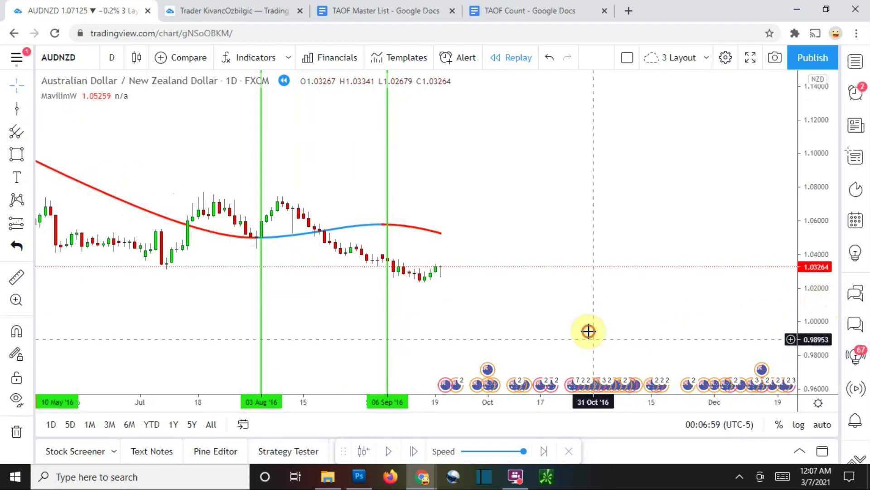
# Step: Advance the bar replay eleven bars into early November 2016
pyautogui.click(414, 456)
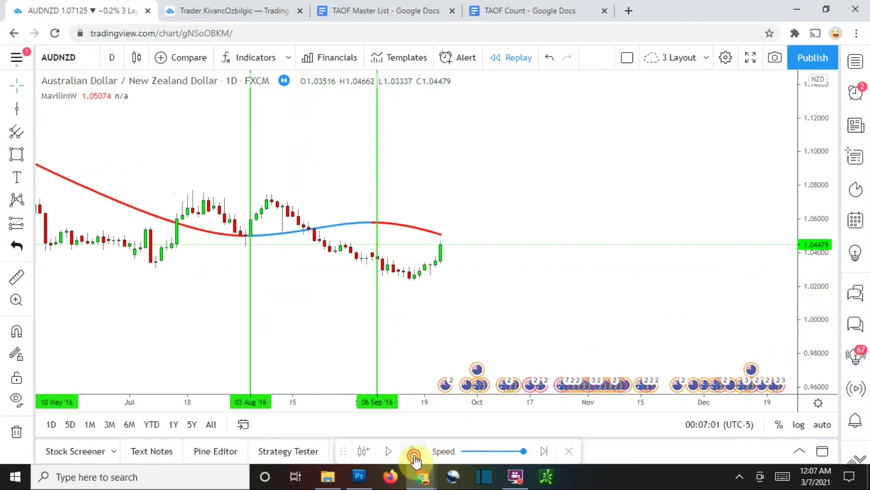
pyautogui.click(414, 455)
pyautogui.click(415, 455)
pyautogui.click(414, 455)
pyautogui.click(414, 456)
pyautogui.click(414, 455)
pyautogui.click(414, 456)
pyautogui.click(414, 456)
pyautogui.click(414, 455)
pyautogui.click(414, 455)
pyautogui.click(414, 455)
pyautogui.click(414, 456)
pyautogui.click(414, 455)
pyautogui.click(414, 456)
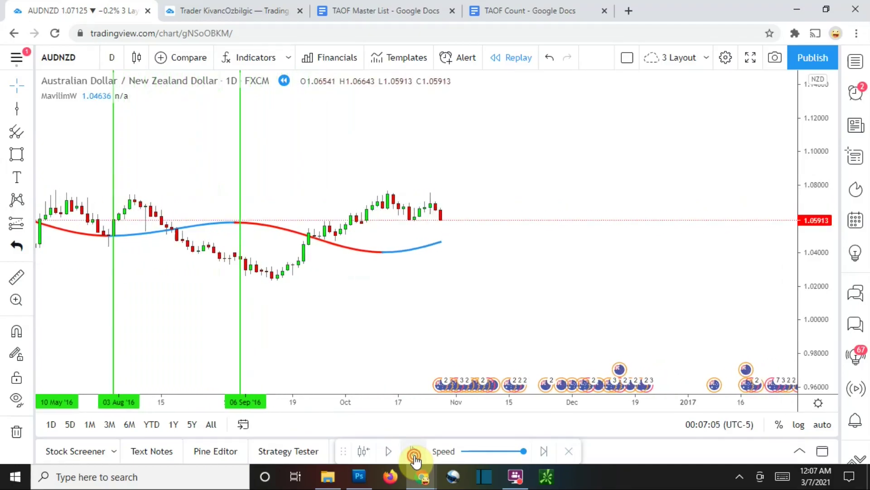
pyautogui.click(415, 455)
pyautogui.click(415, 456)
pyautogui.click(415, 456)
pyautogui.click(414, 456)
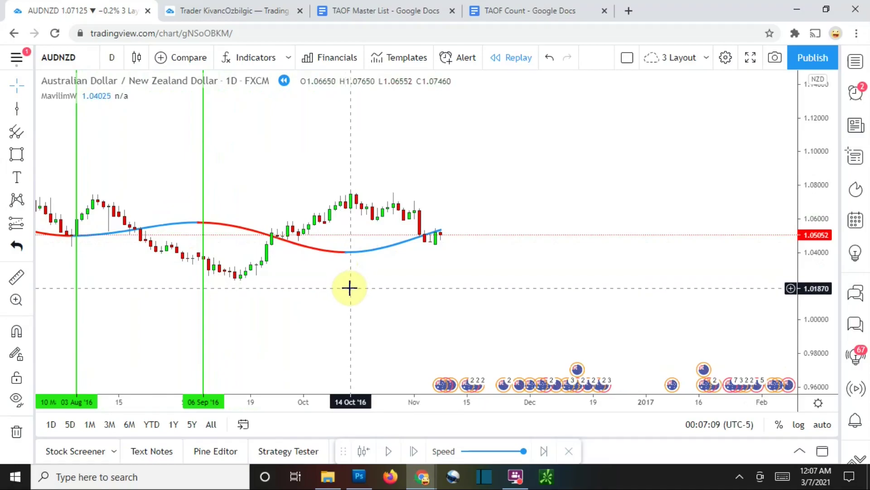
# Step: Mark the 14 Oct '16 candle with a red vertical line
pyautogui.click(16, 109)
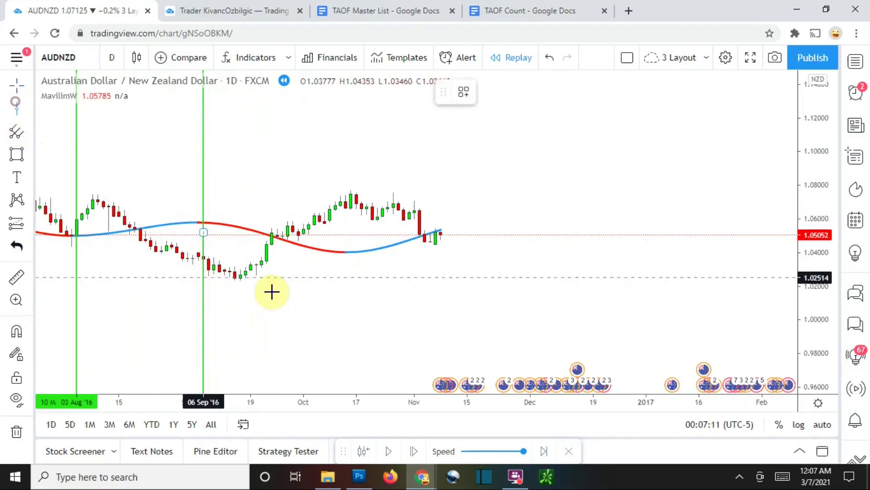
pyautogui.click(352, 282)
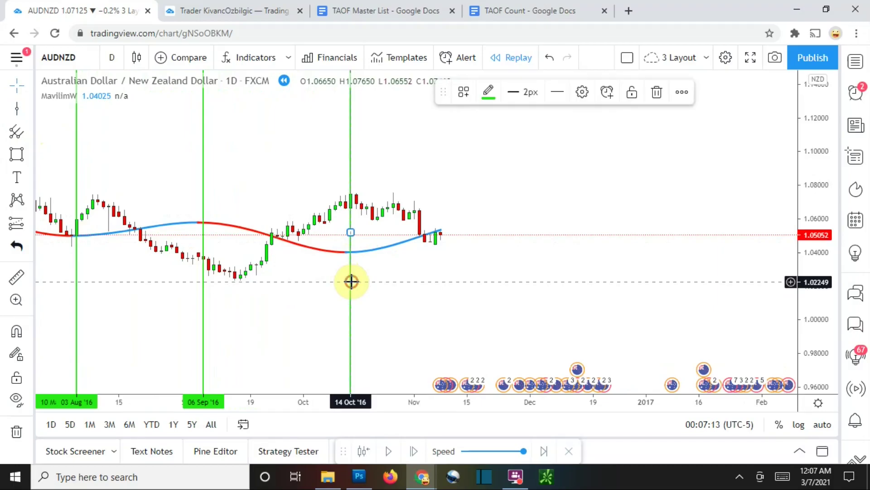
pyautogui.click(489, 92)
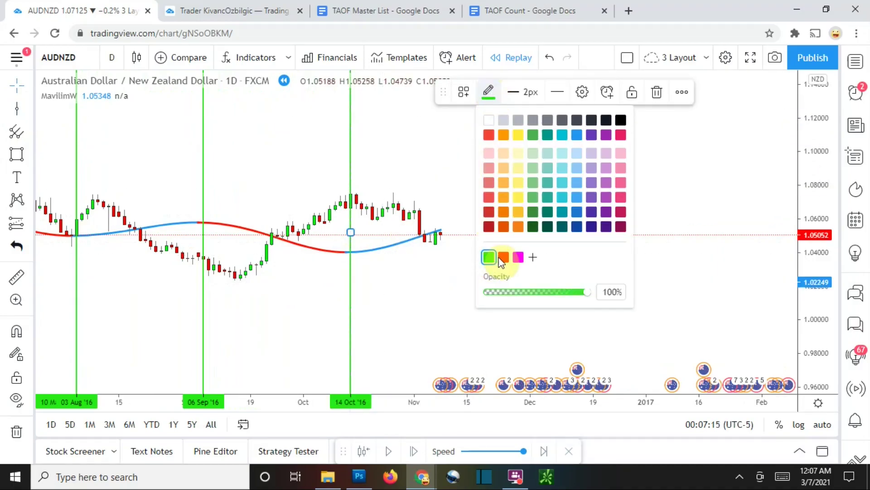
pyautogui.click(502, 259)
pyautogui.click(455, 284)
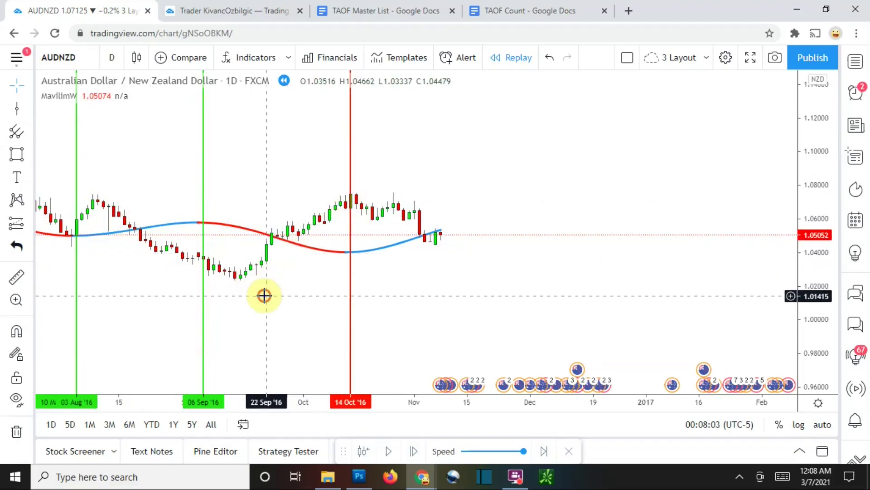
# Step: Advance the bar replay eleven bars toward late December 2016
pyautogui.hscroll(-3, 262, 295)
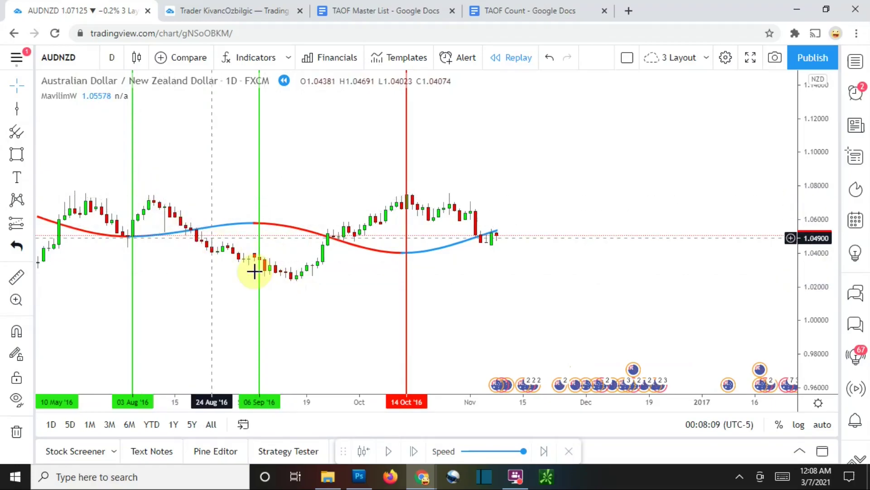
pyautogui.hscroll(3, 271, 231)
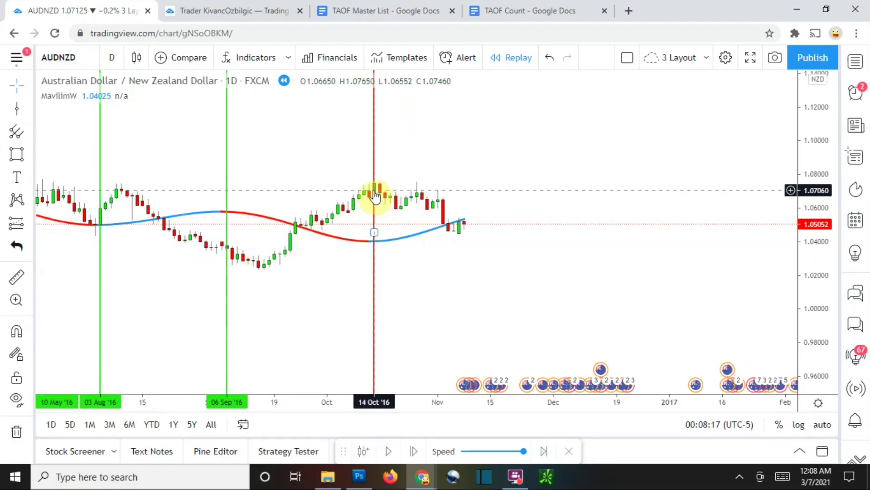
pyautogui.moveTo(401, 263); pyautogui.dragTo(399, 264)
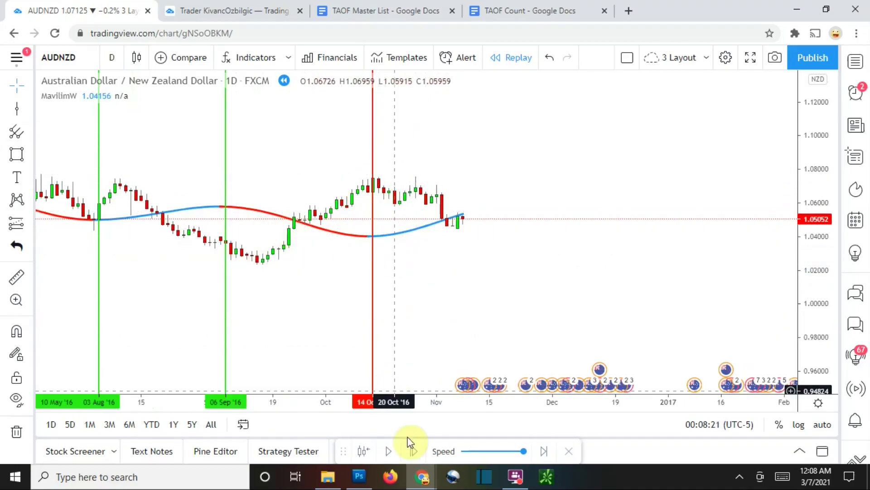
pyautogui.click(414, 451)
pyautogui.click(414, 451)
pyautogui.click(413, 451)
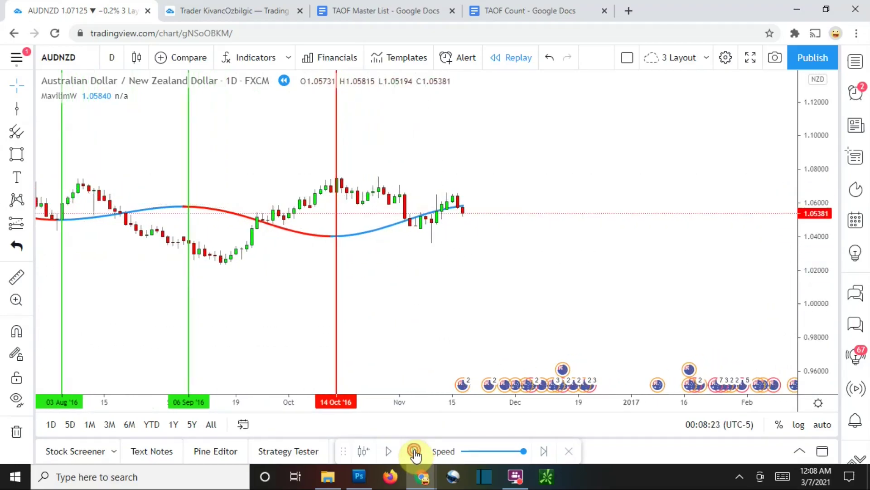
pyautogui.click(414, 451)
pyautogui.click(413, 451)
pyautogui.click(414, 451)
pyautogui.click(414, 451)
pyautogui.click(414, 451)
pyautogui.click(414, 451)
pyautogui.click(413, 451)
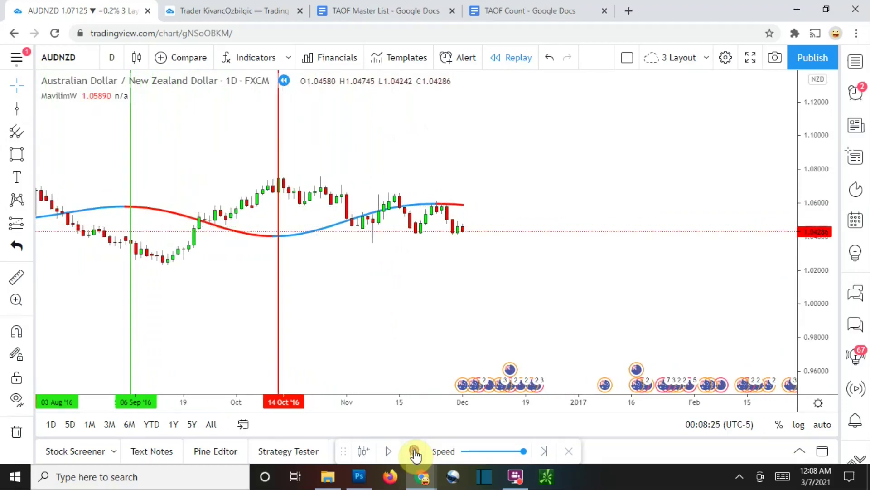
pyautogui.click(413, 451)
pyautogui.click(414, 451)
pyautogui.click(414, 451)
pyautogui.click(414, 451)
pyautogui.click(414, 451)
pyautogui.click(414, 451)
pyautogui.click(414, 451)
pyautogui.click(414, 451)
pyautogui.click(414, 451)
pyautogui.click(414, 451)
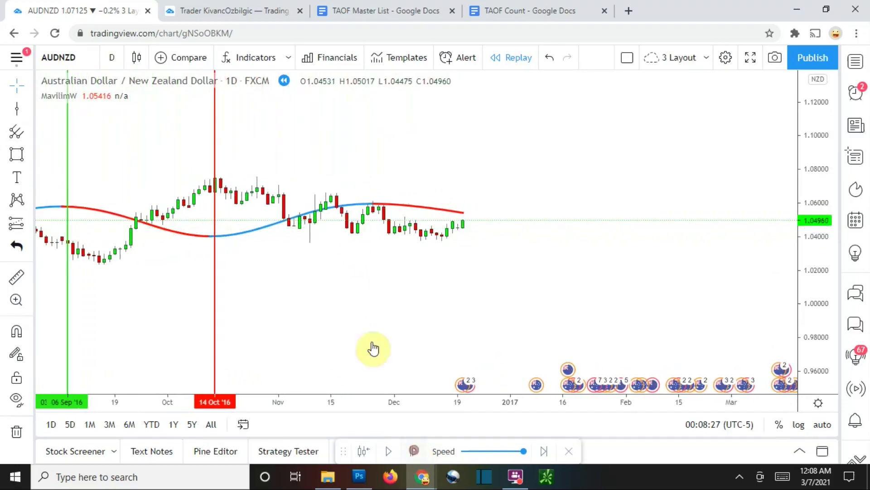
# Step: Mark 28 Nov '16 with a green vertical entry line
pyautogui.click(17, 109)
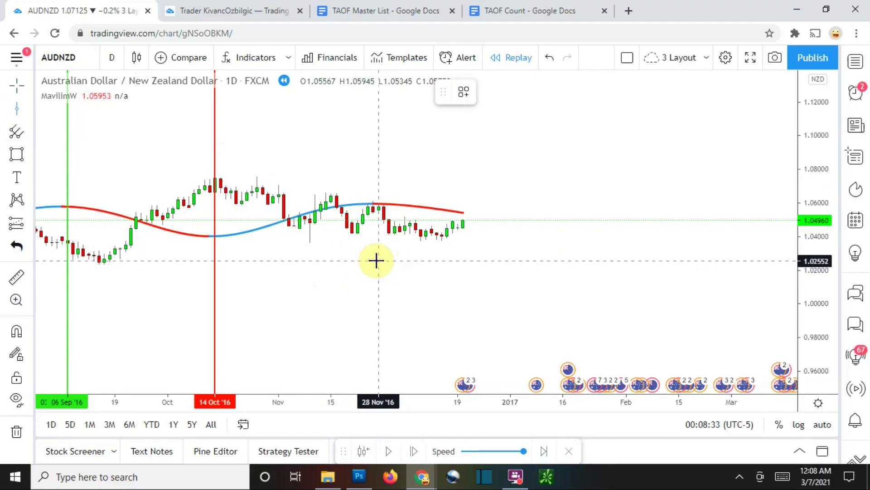
pyautogui.click(376, 261)
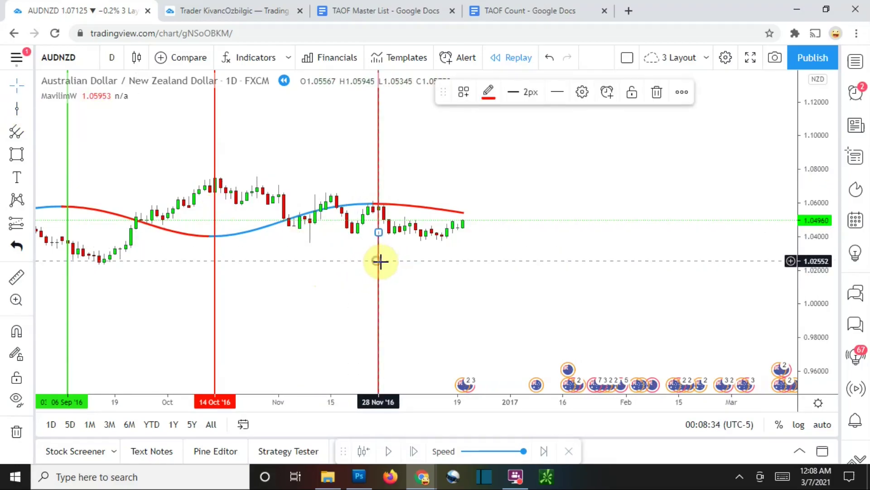
pyautogui.click(485, 95)
pyautogui.click(490, 258)
pyautogui.click(450, 268)
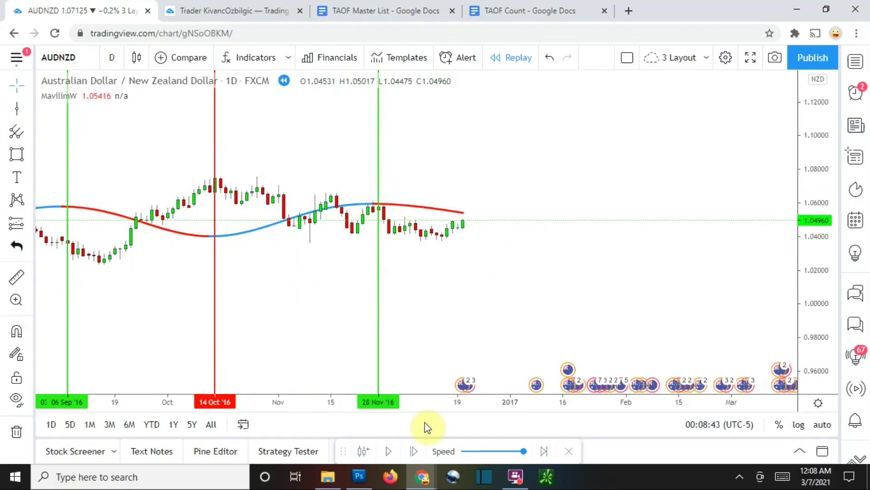
# Step: Advance the replay one bar into early January 2017 and zoom out toward the 2015–2016 entries
pyautogui.click(415, 451)
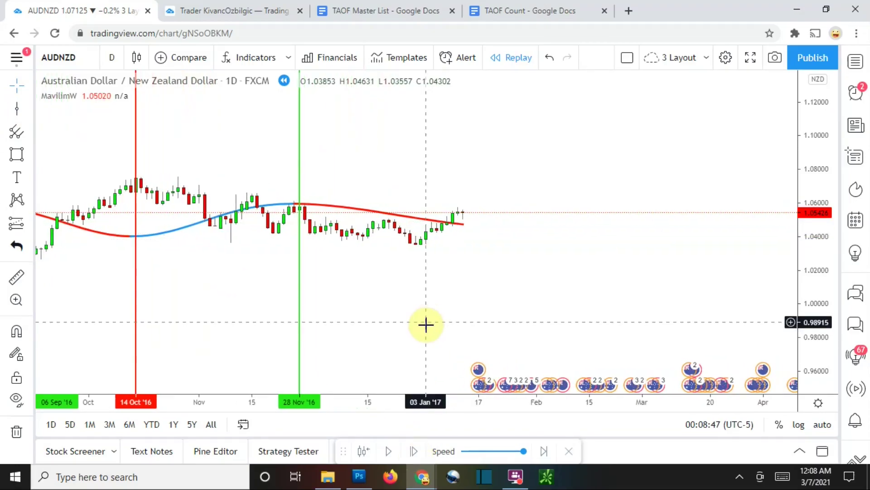
pyautogui.scroll(-5, 602, 311)
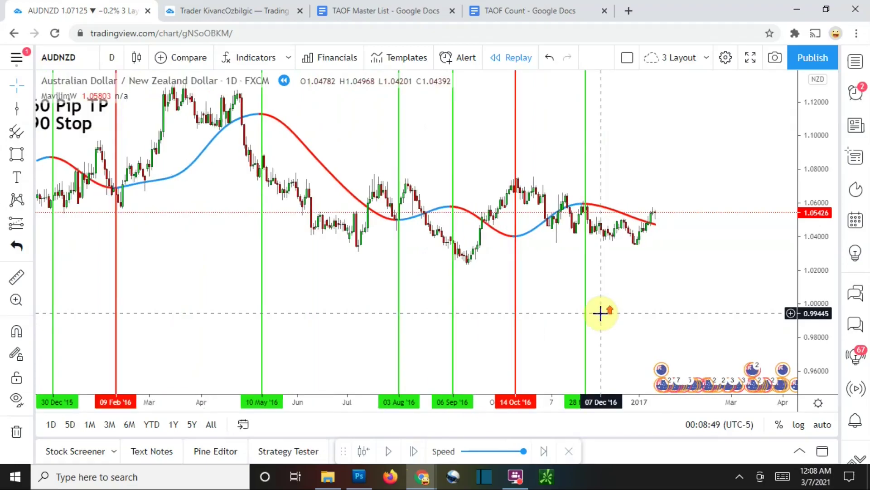
pyautogui.moveTo(417, 308); pyautogui.dragTo(478, 308)
pyautogui.scroll(1, 461, 307)
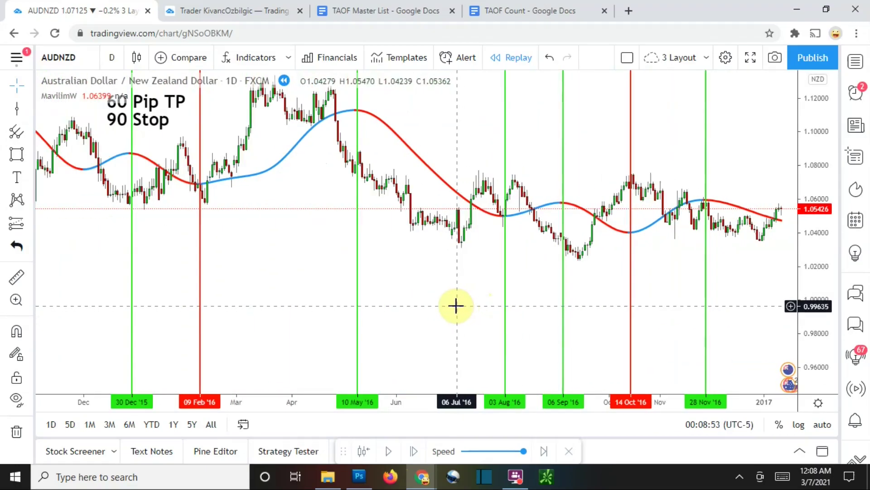
pyautogui.scroll(1, 454, 306)
pyautogui.moveTo(400, 299); pyautogui.dragTo(451, 299)
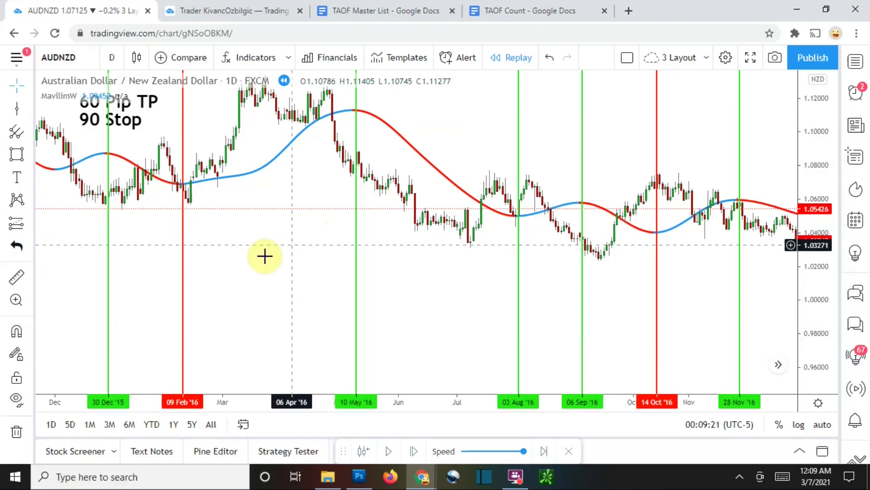
# Step: Pan and rescale the chart to frame all seven entry lines from Dec 2015 to Nov 2016
pyautogui.moveTo(405, 234); pyautogui.dragTo(410, 276)
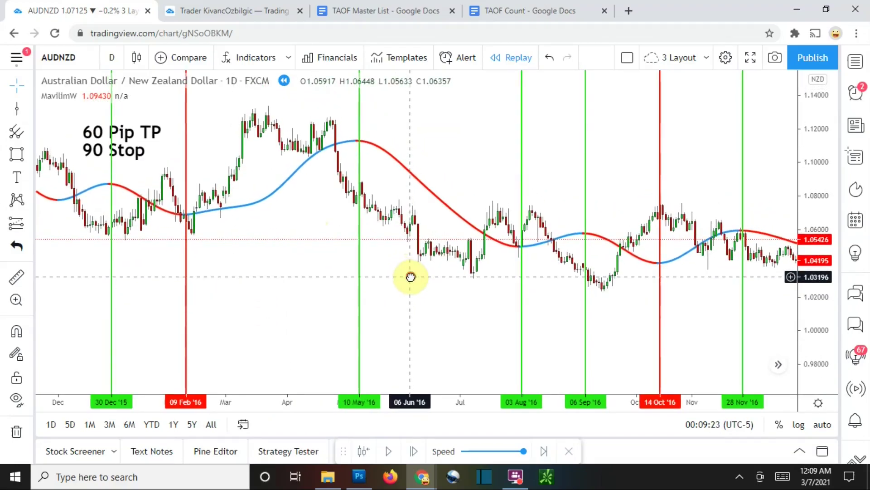
pyautogui.scroll(1, 313, 296)
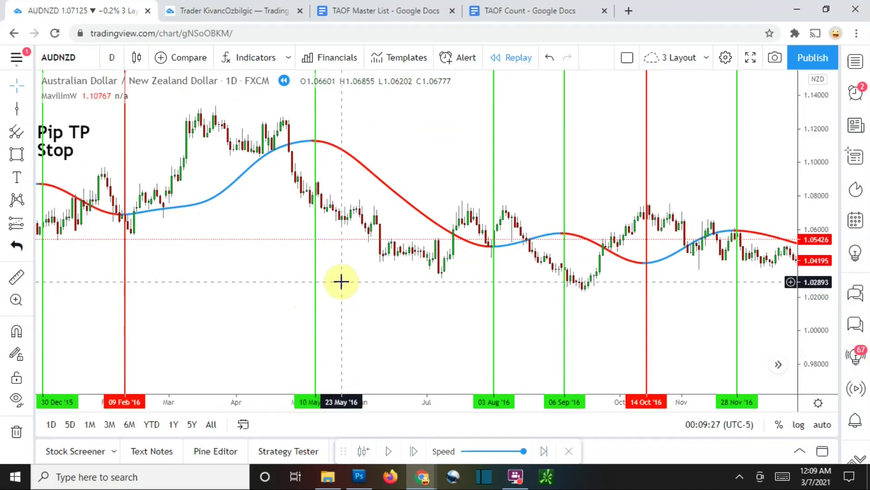
pyautogui.click(445, 291)
pyautogui.moveTo(446, 291); pyautogui.dragTo(381, 260)
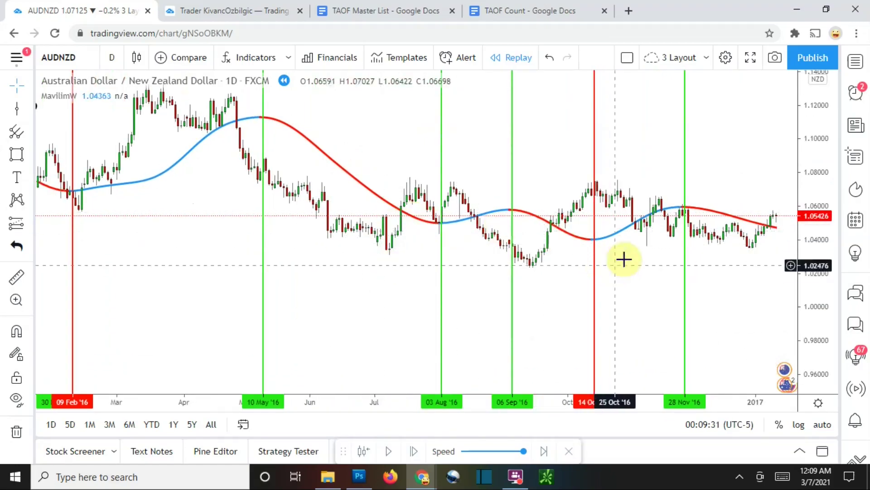
pyautogui.moveTo(148, 243); pyautogui.dragTo(276, 286)
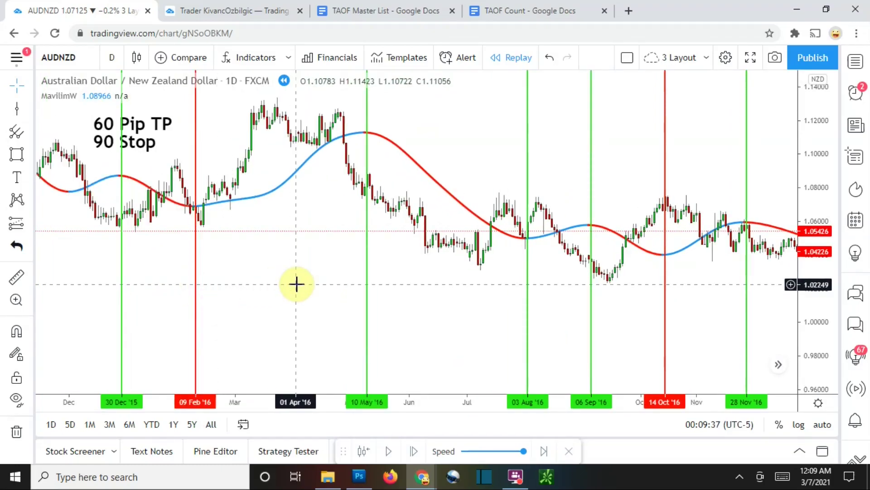
pyautogui.moveTo(816, 136); pyautogui.dragTo(828, 235)
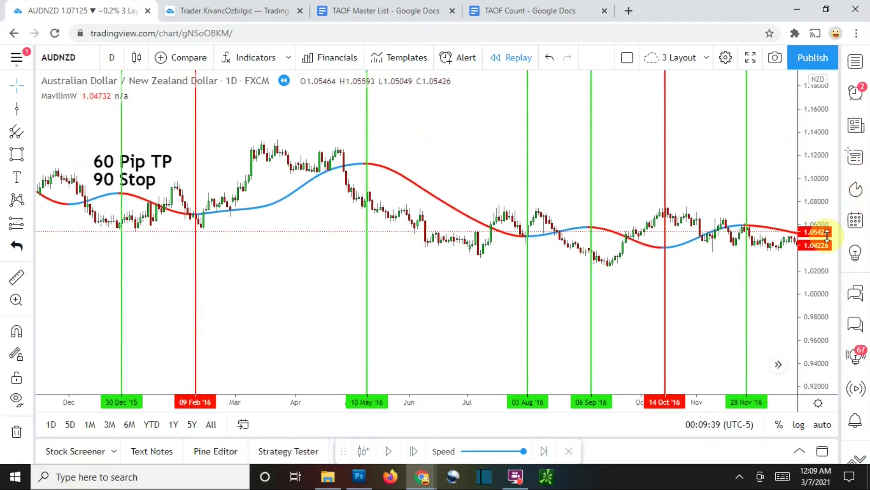
pyautogui.scroll(-3, 651, 288)
pyautogui.moveTo(565, 298); pyautogui.dragTo(453, 296)
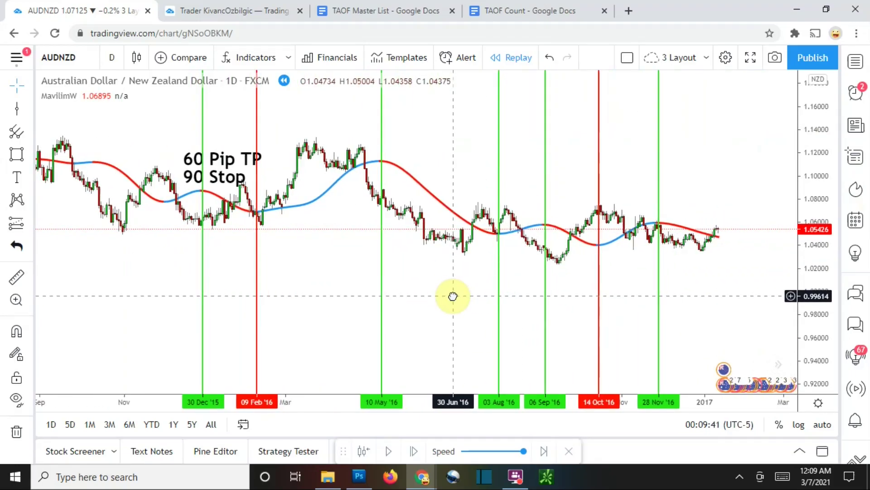